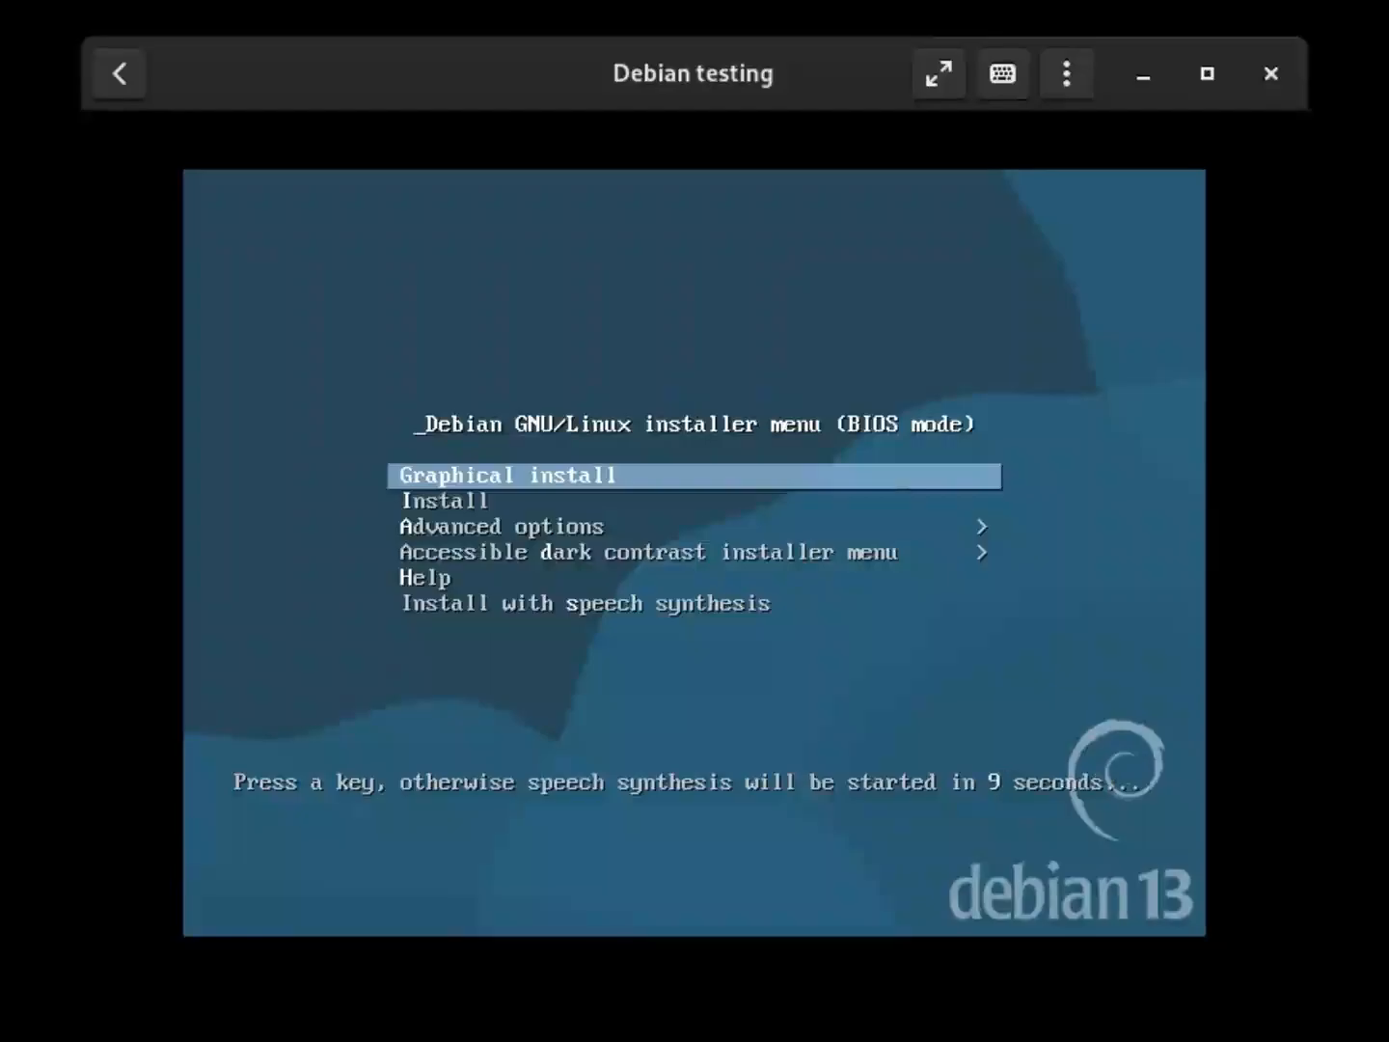
Launch 'Graphical install' from the Debian boot menu before the speech countdown ends
key("Return")
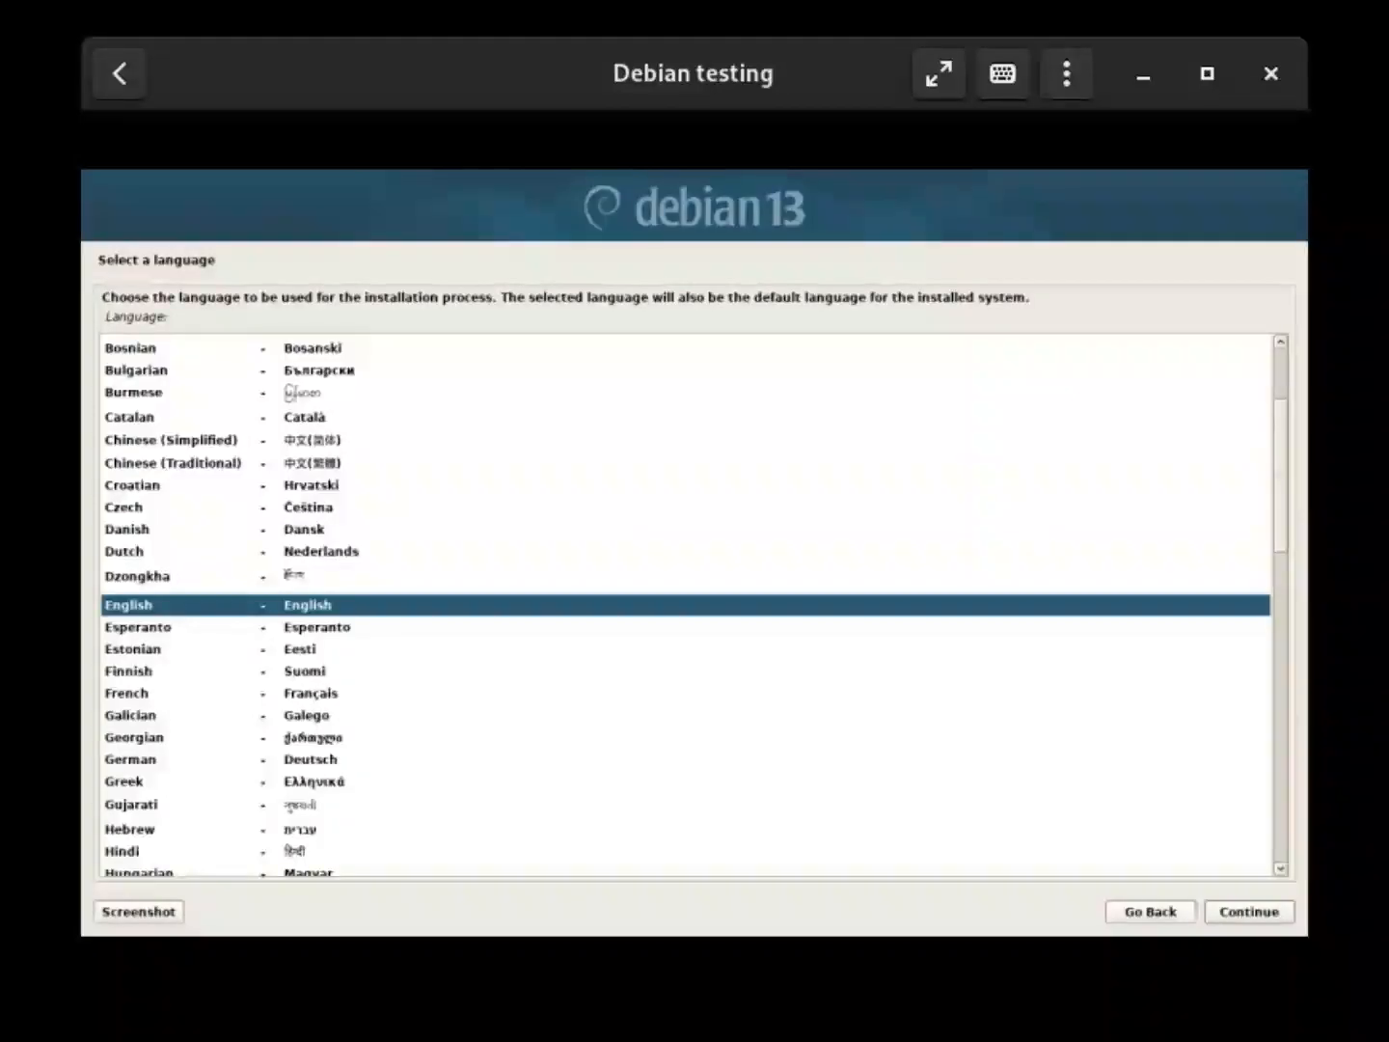
Keep English as the installation language and choose India as the location
left_click(1278, 914)
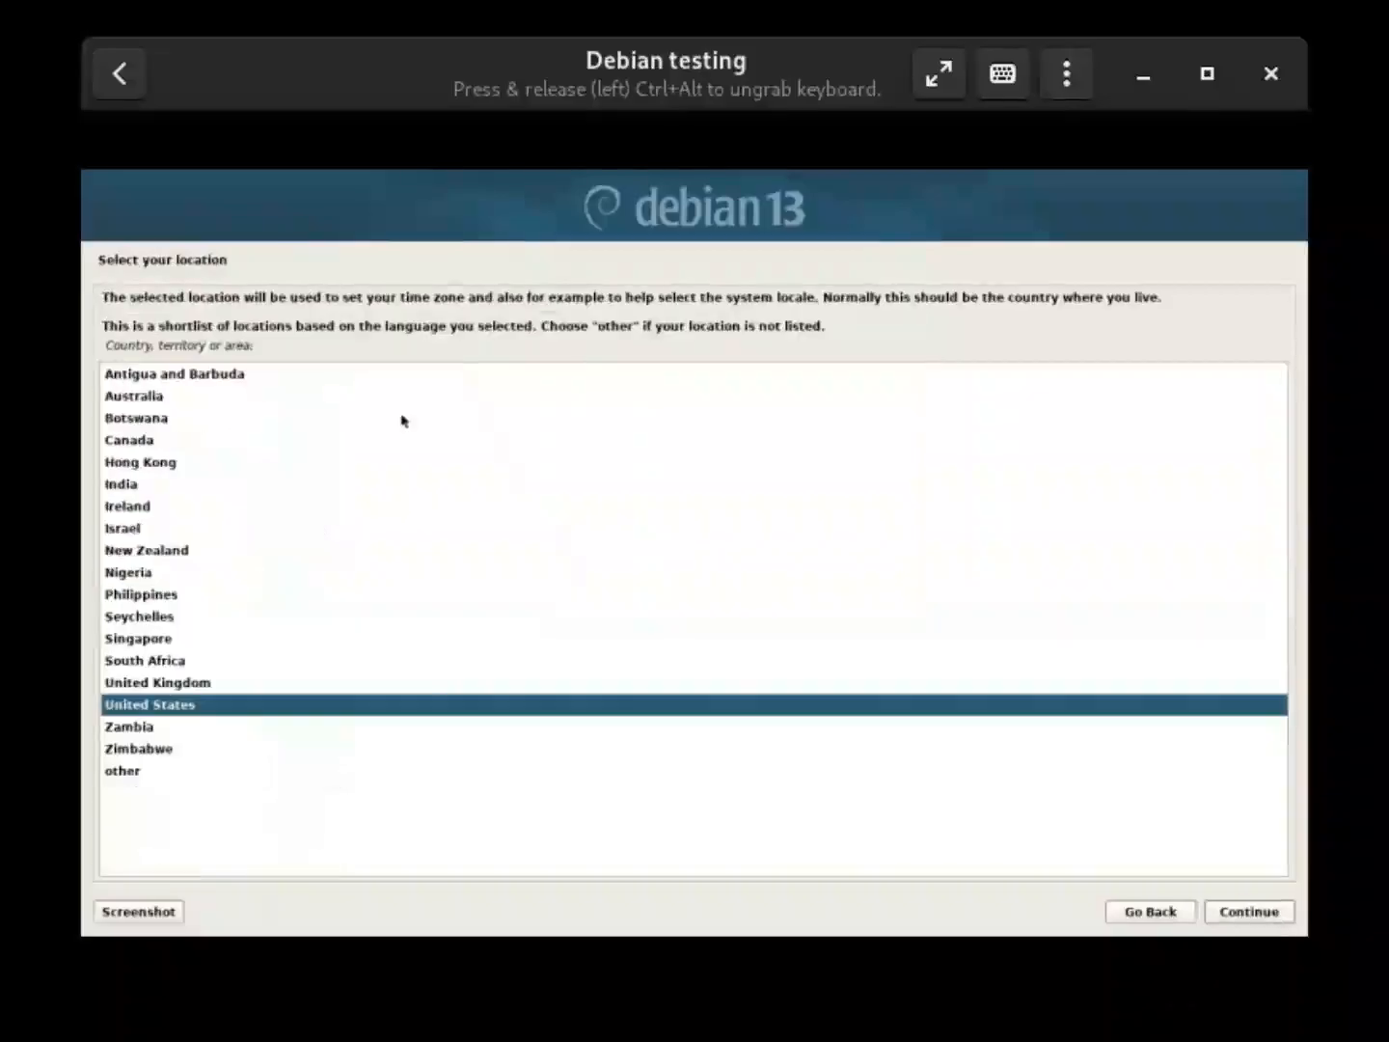
left_click(144, 487)
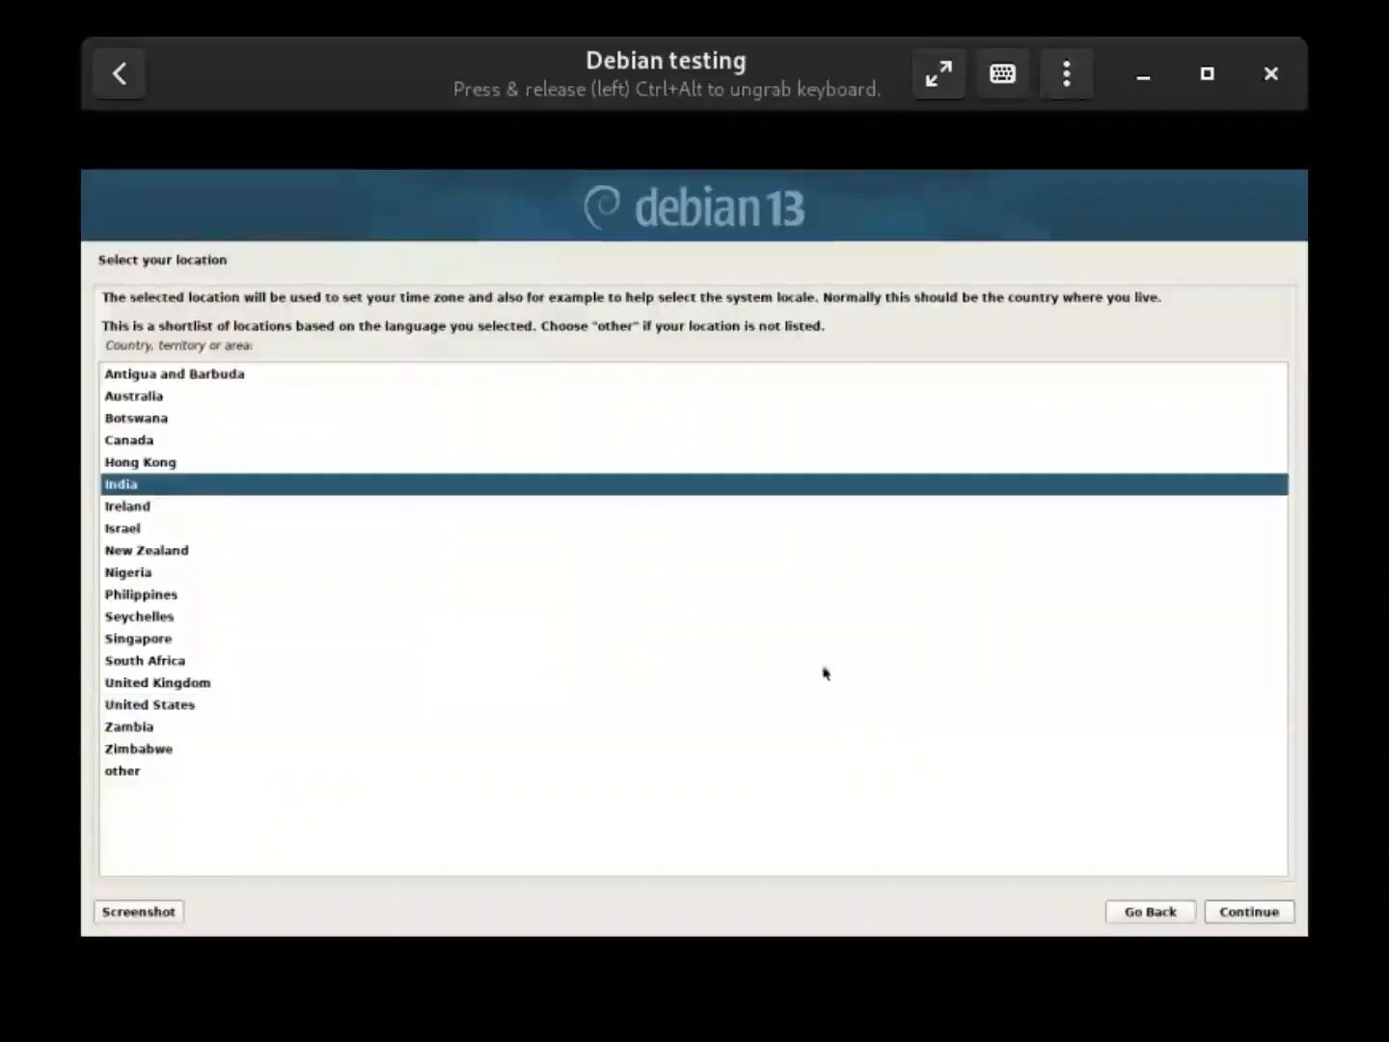
left_click(1245, 912)
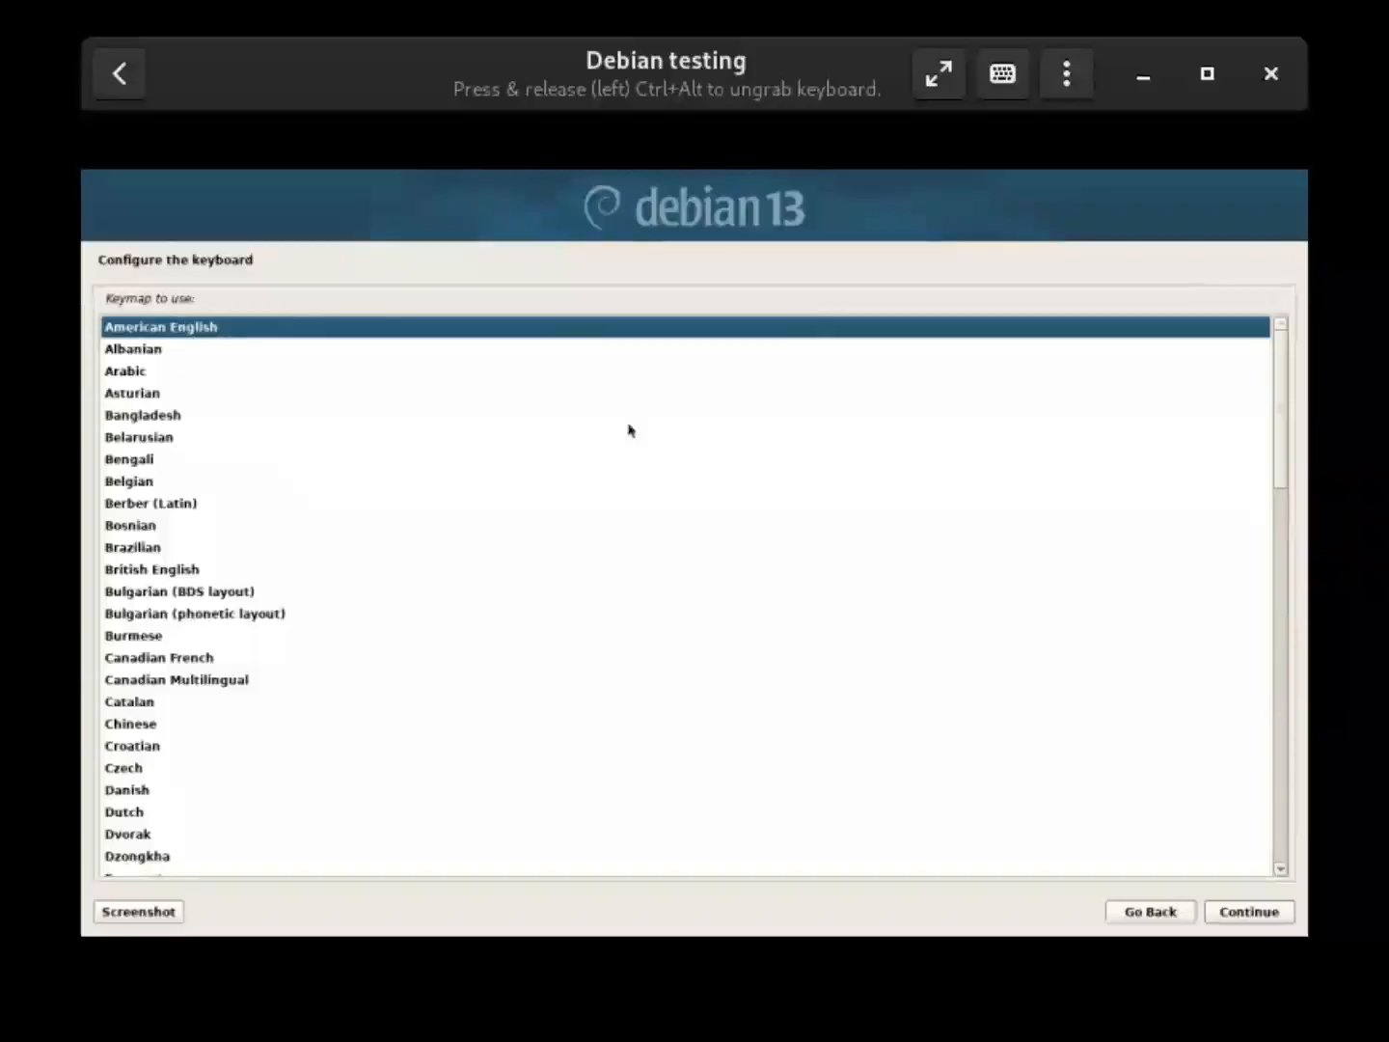
Accept the American English keymap and let network setup reach the Hostname page
left_click(1229, 922)
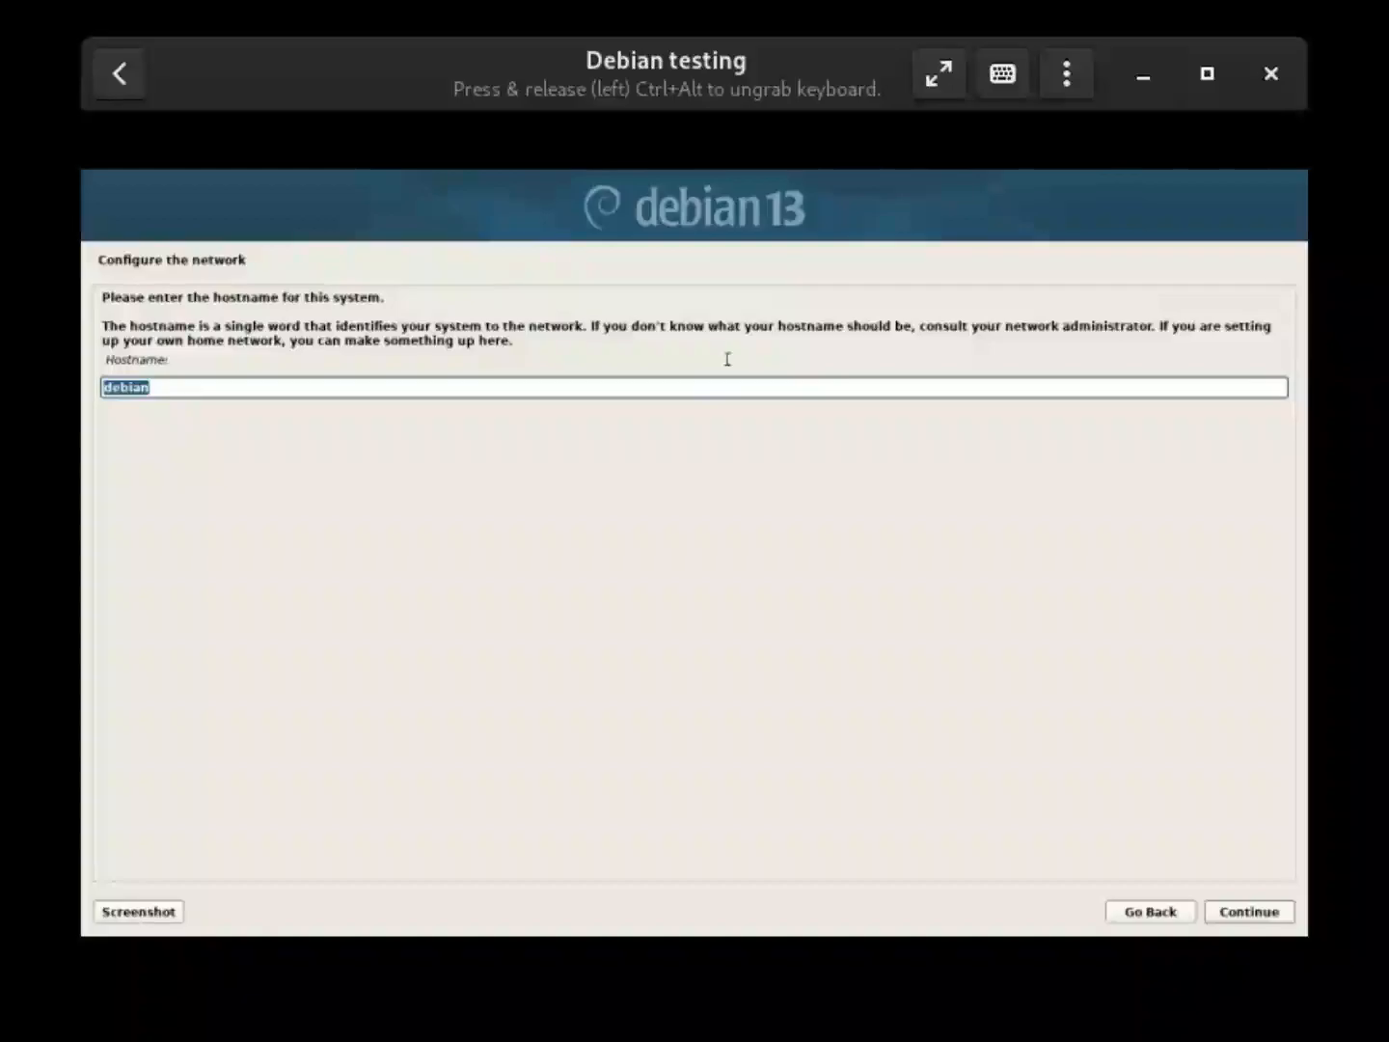
Replace the default hostname 'debian' with 'foxmachine'
key("BackSpace")
type("foxmax")
key("BackSpace")
type("chine")
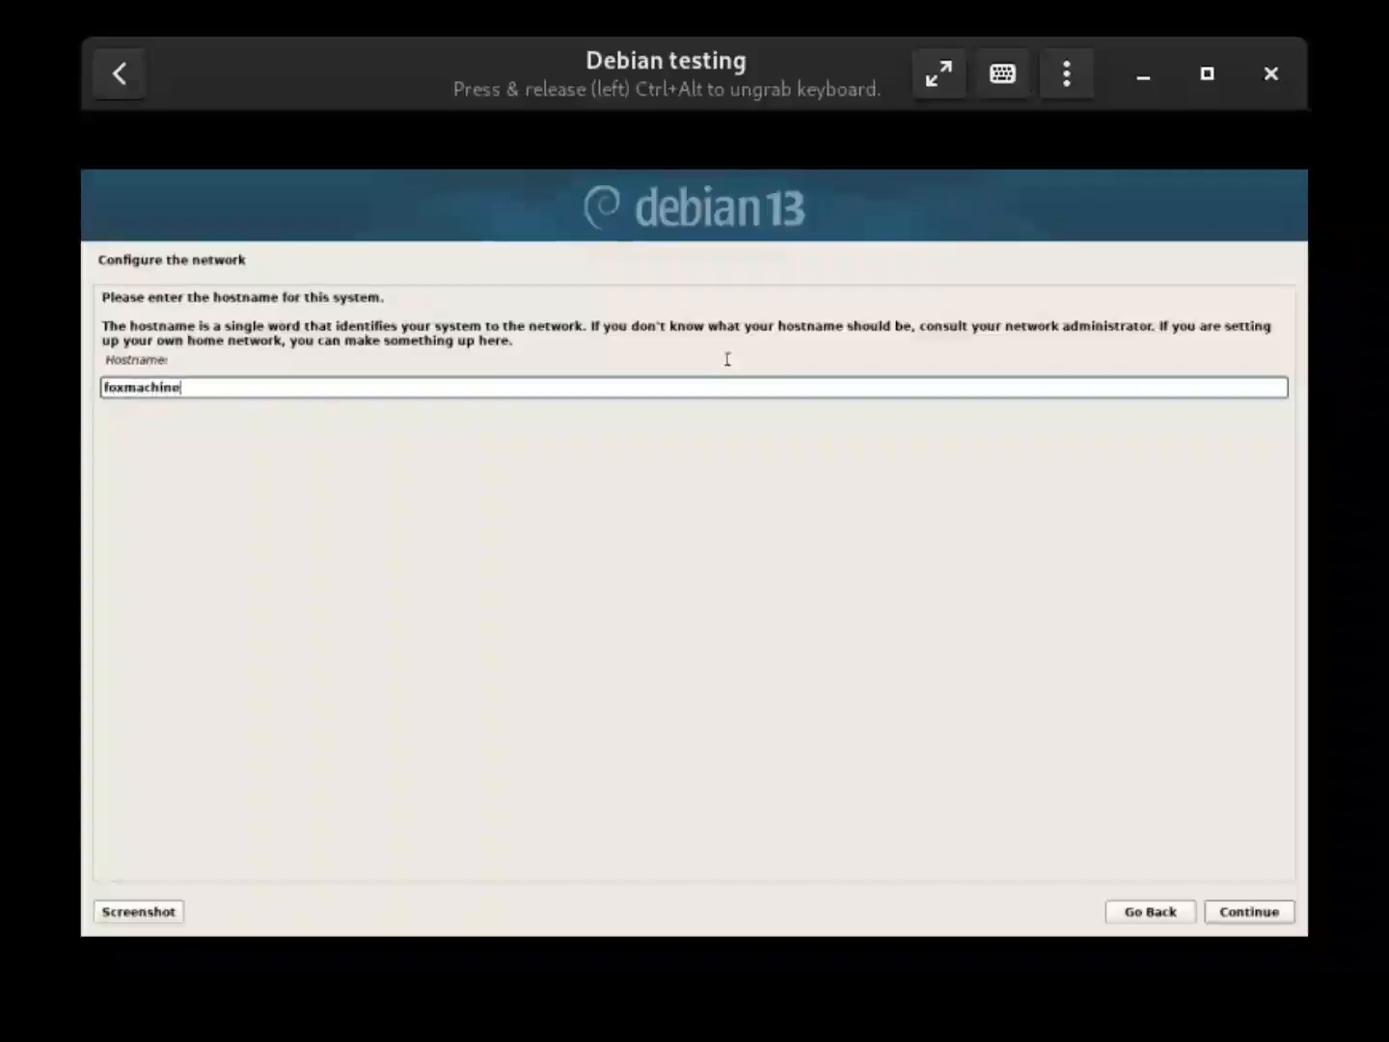
key("Return")
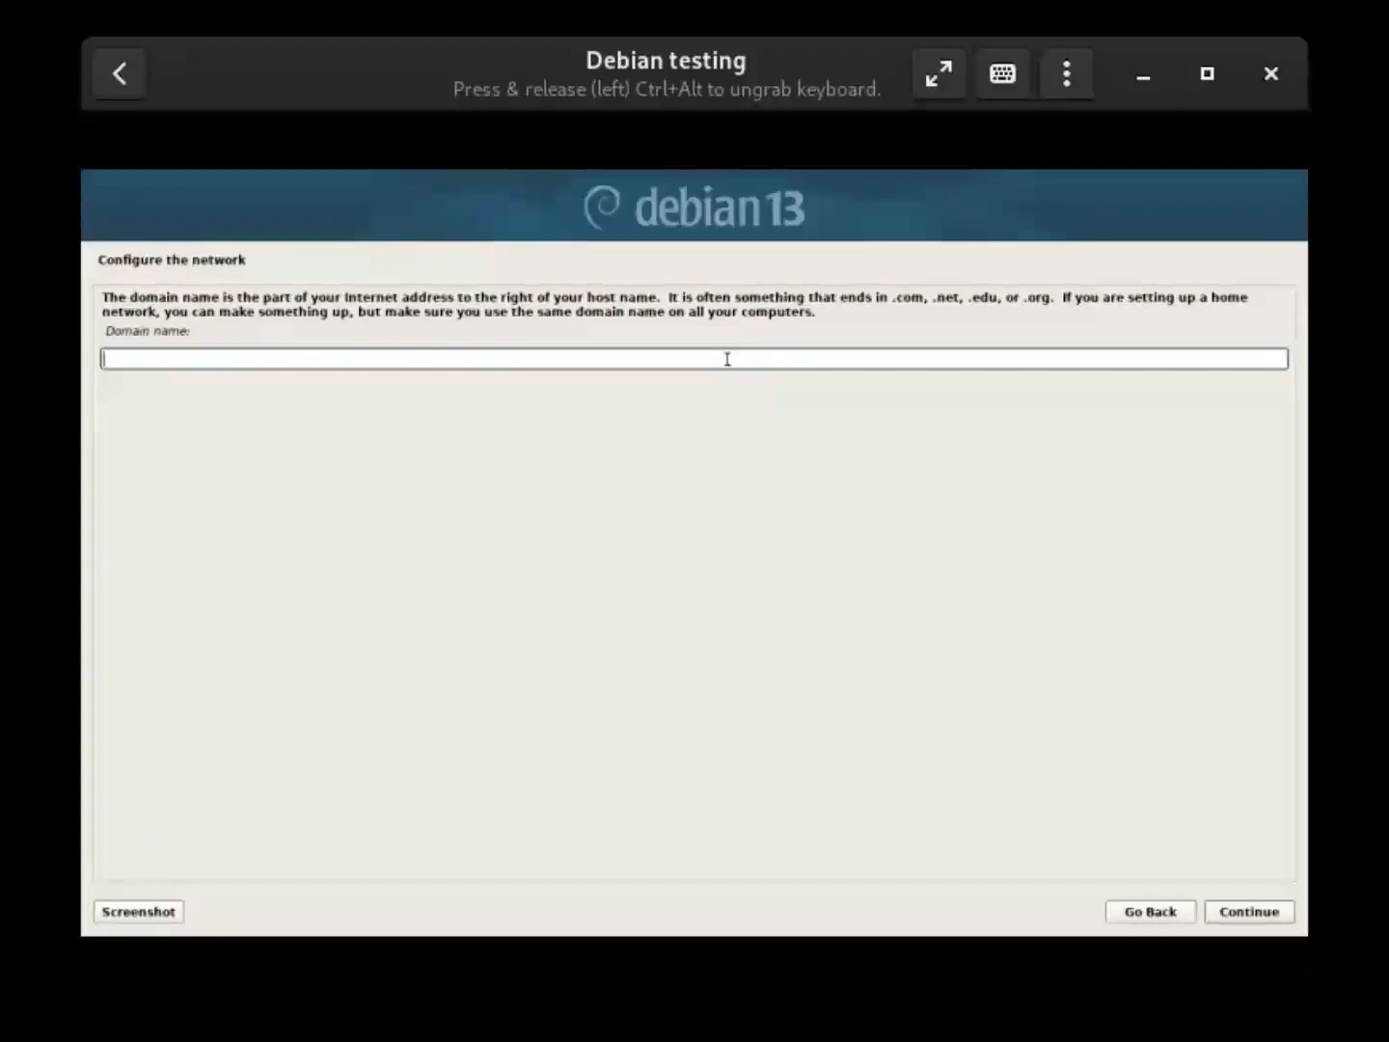
Leave the domain name empty and set the root password, entering it twice
left_click(1240, 921)
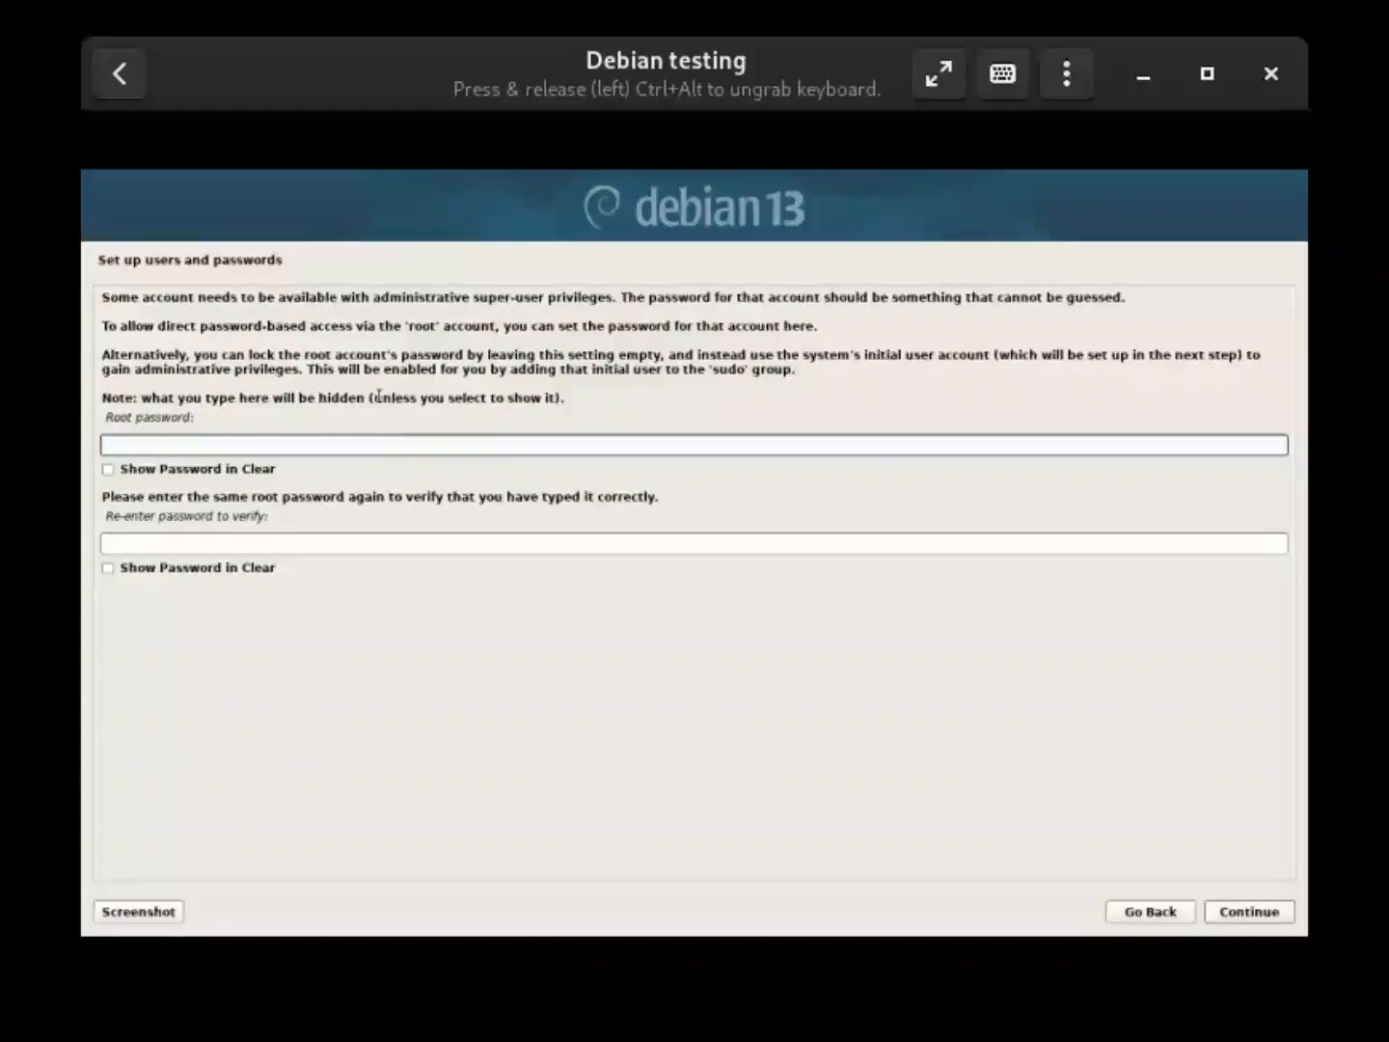
type("pas")
left_click(458, 544)
type("pas")
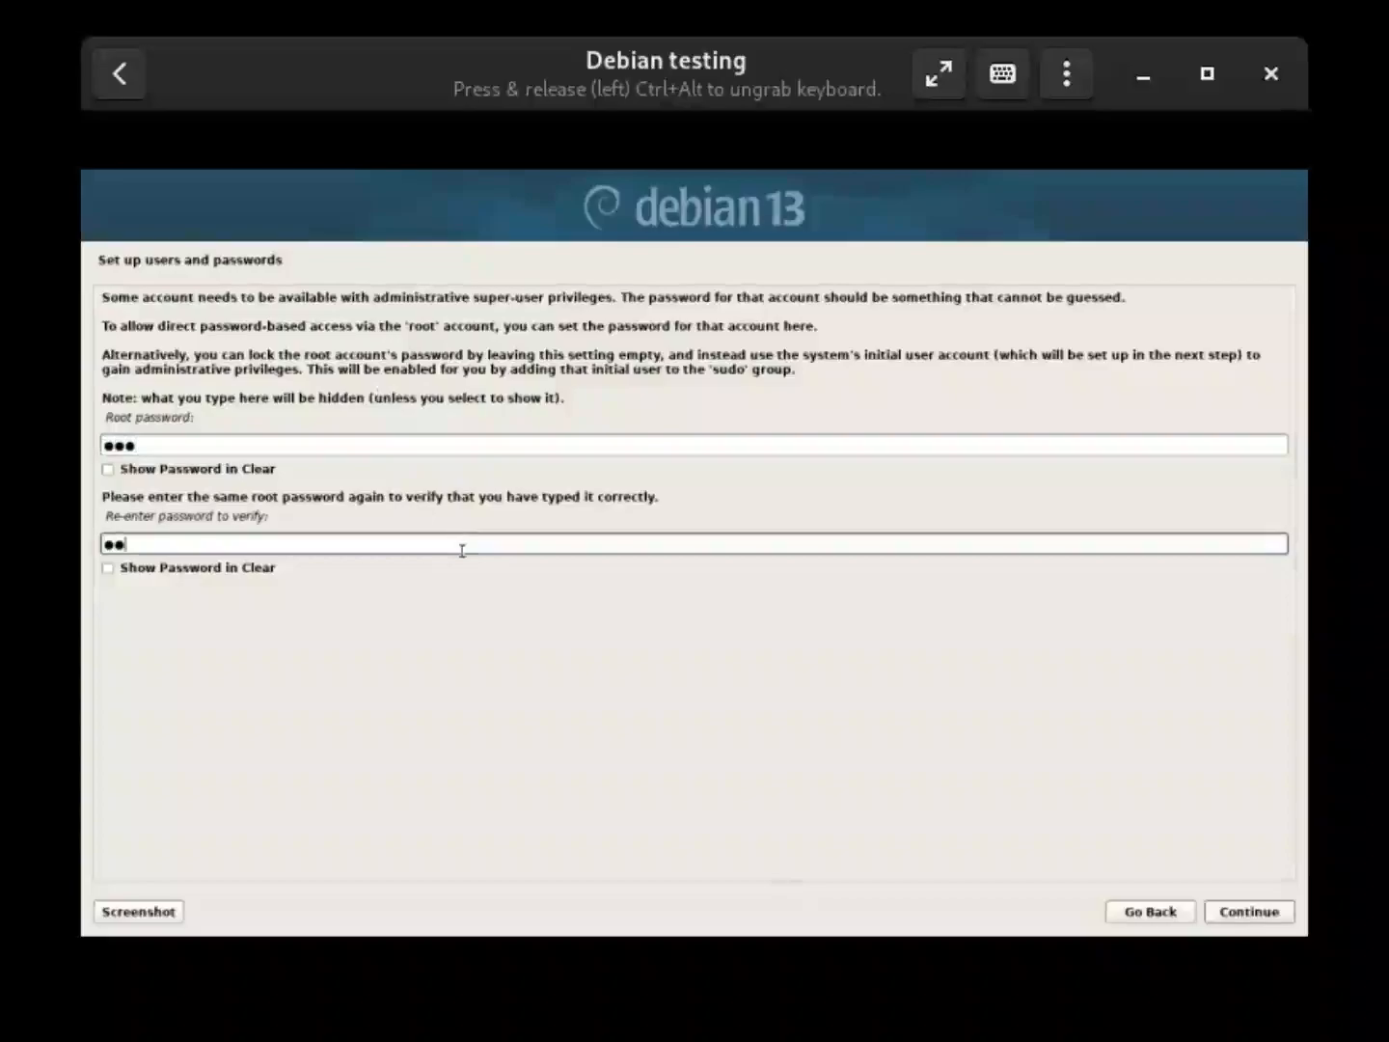
left_click(1272, 907)
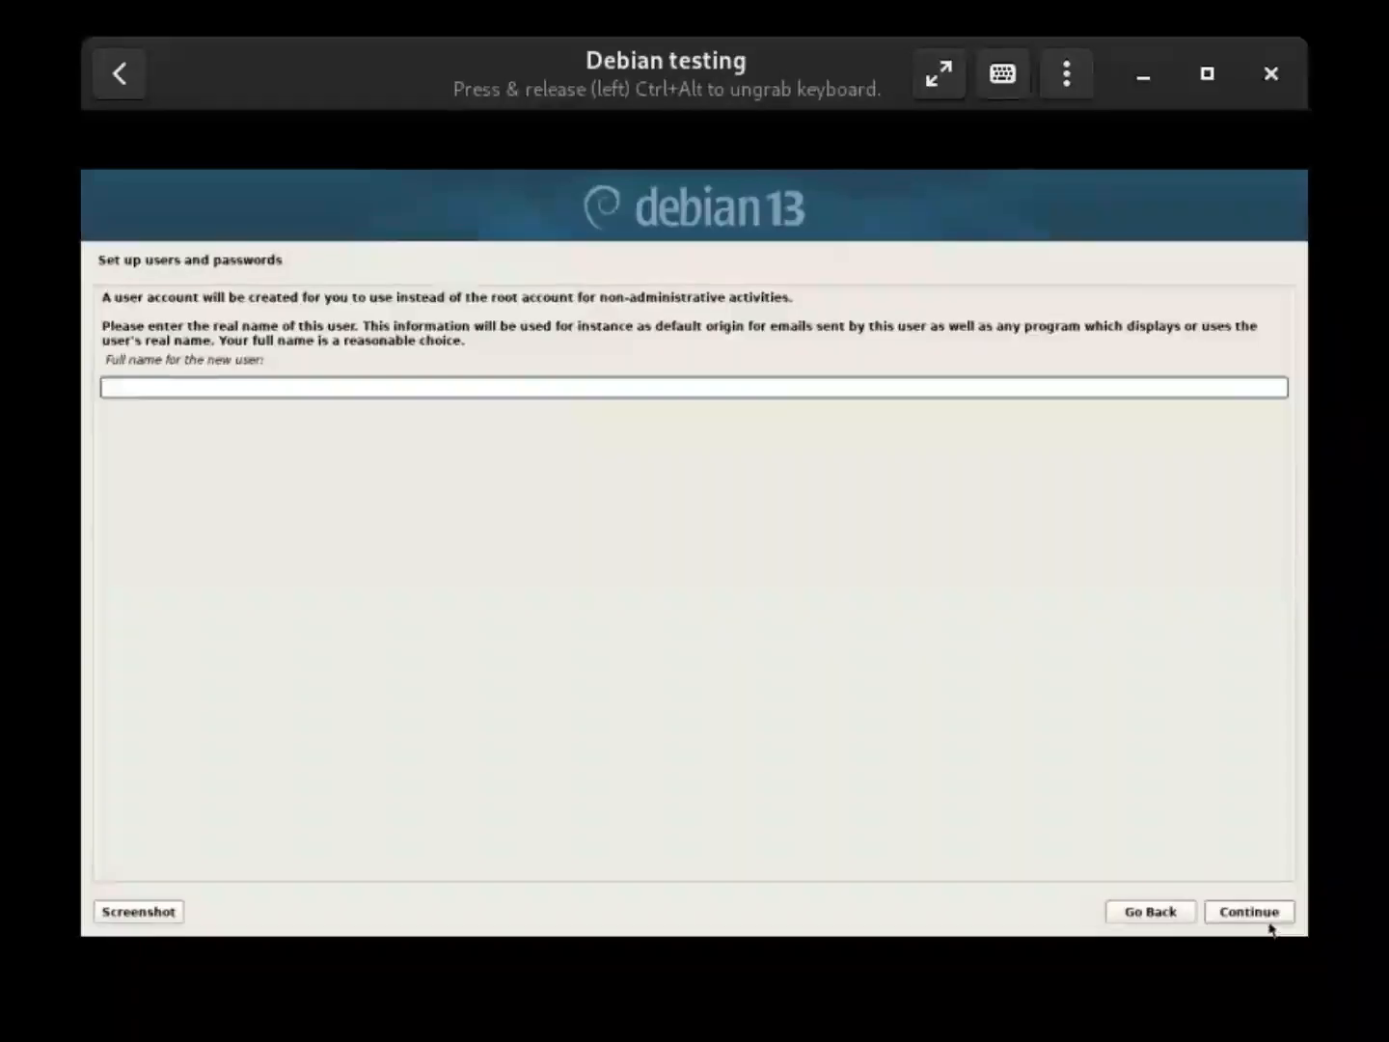
Enter the new user's full name, accept the suggested username, and set the user password twice
type("mrfox")
left_click(1273, 914)
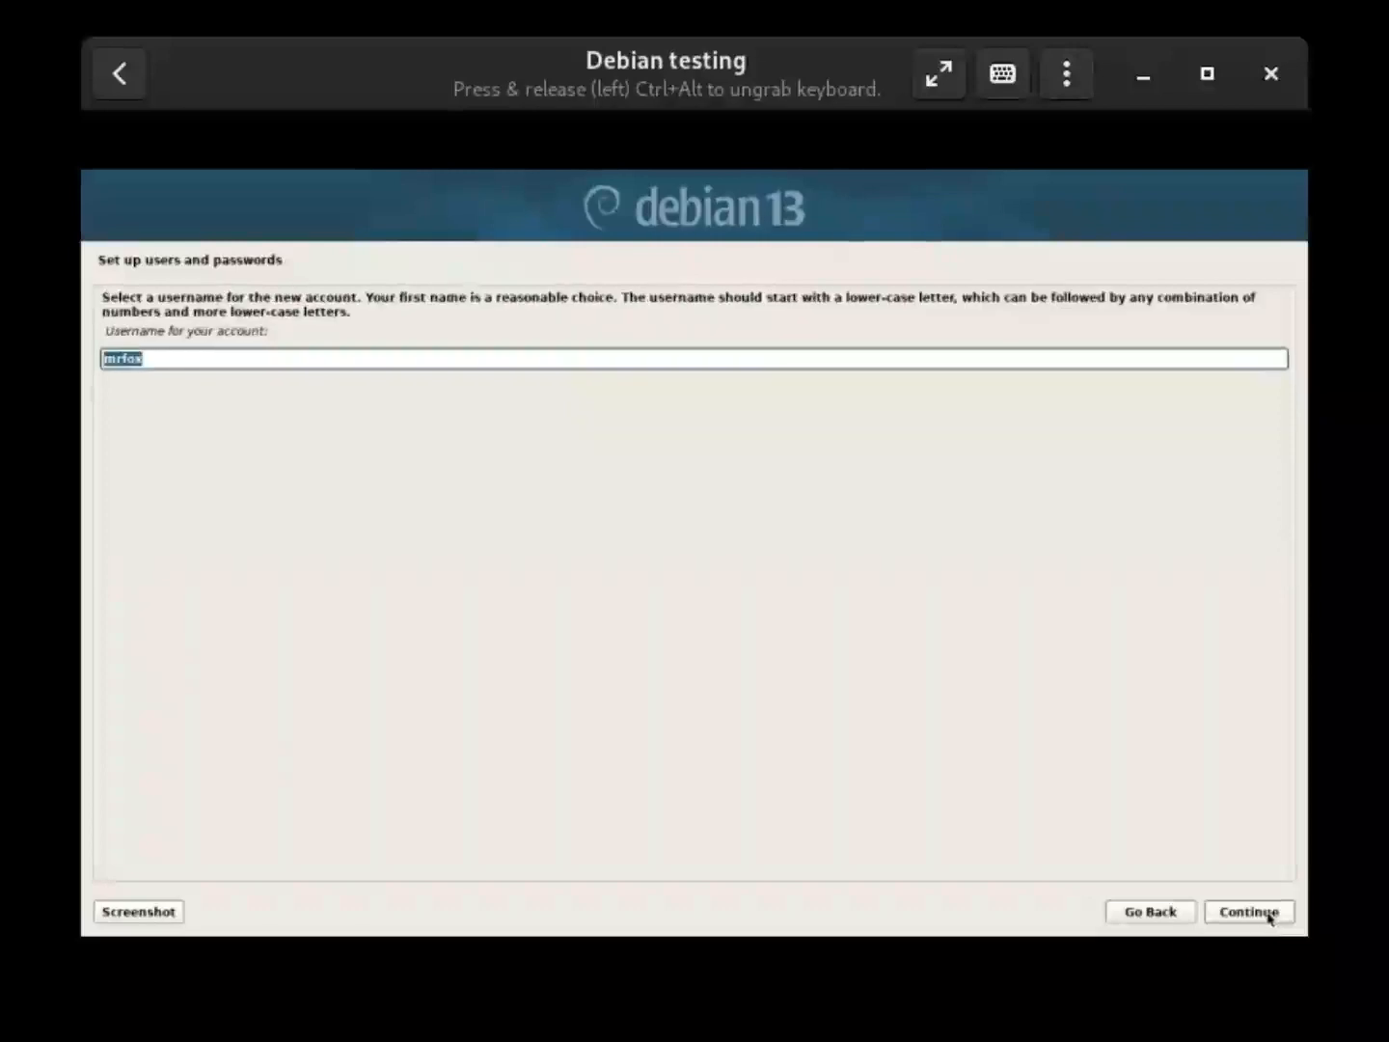
left_click(1270, 915)
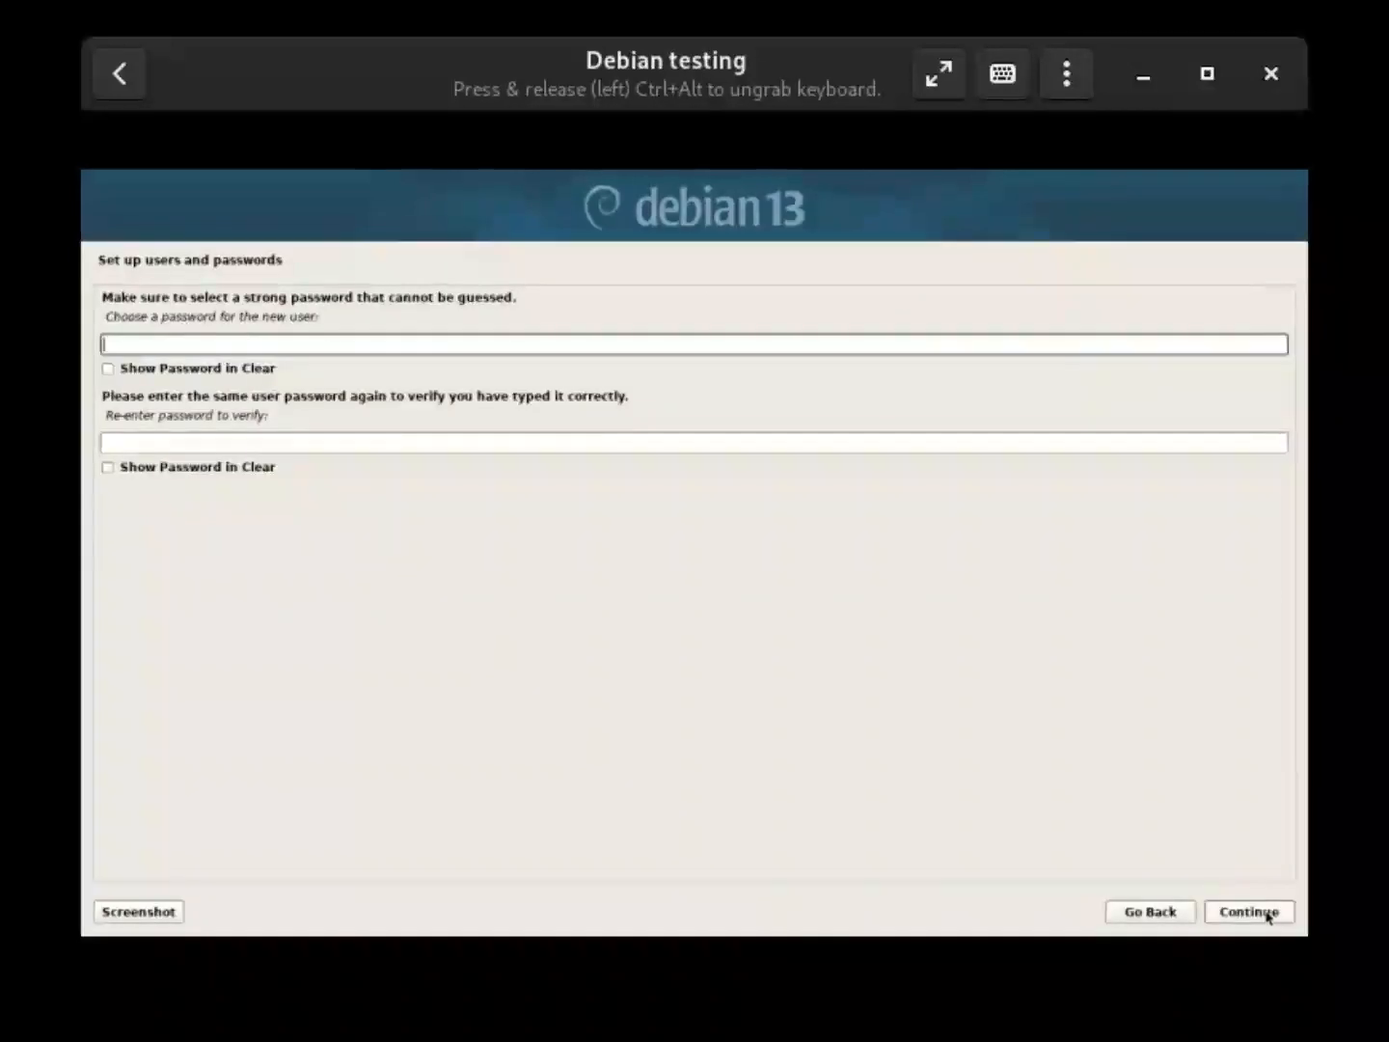
type("123")
left_click(960, 441)
type("123")
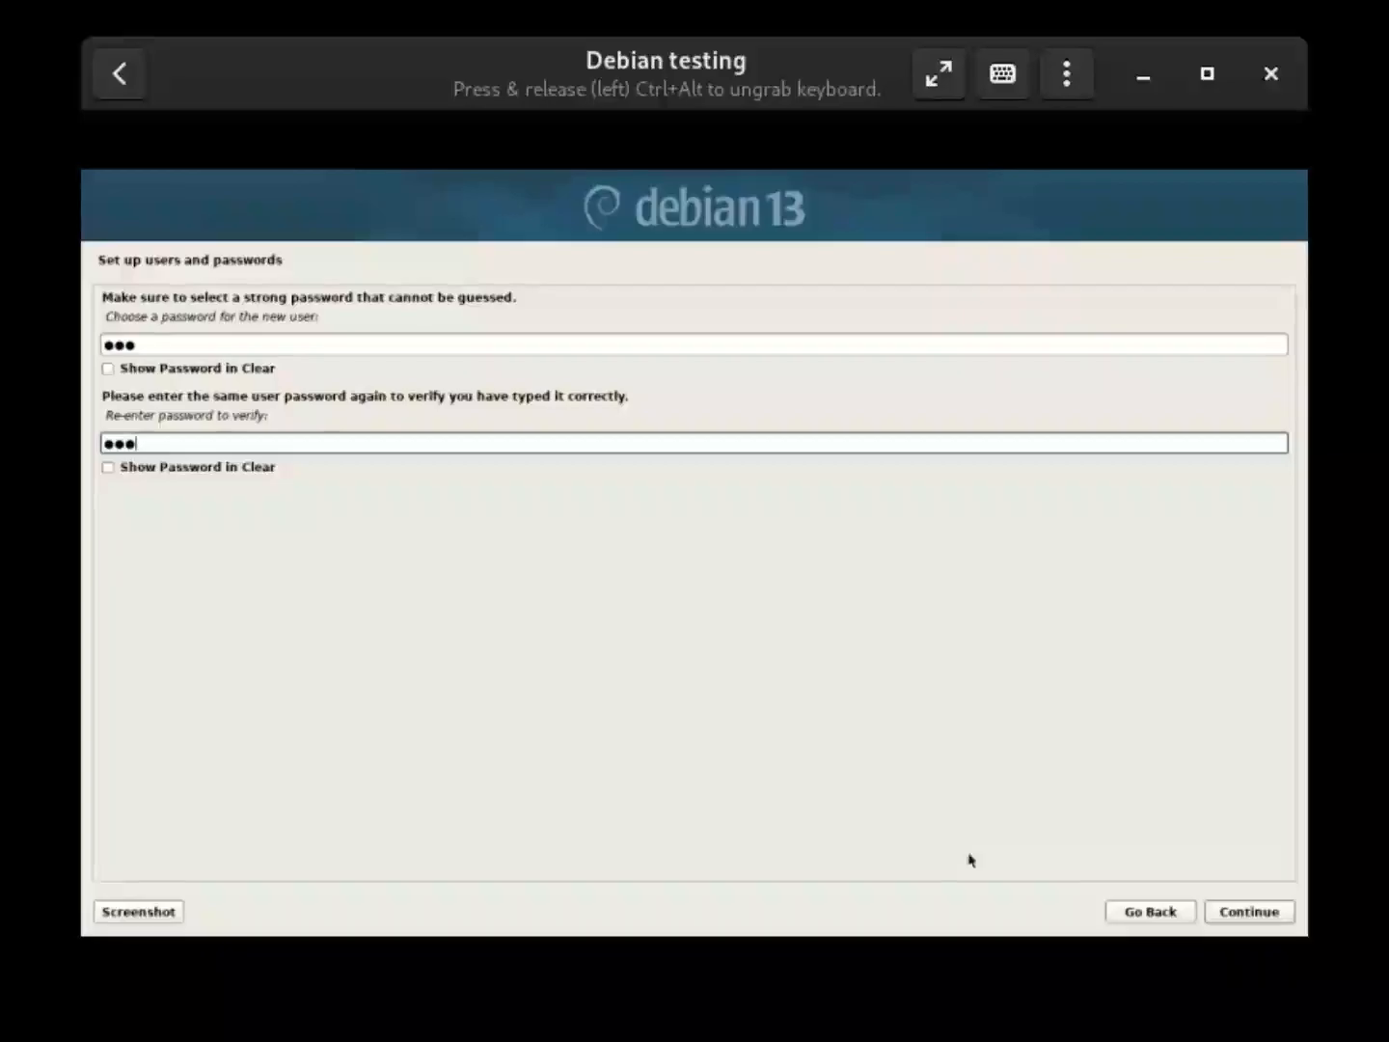
left_click(1237, 918)
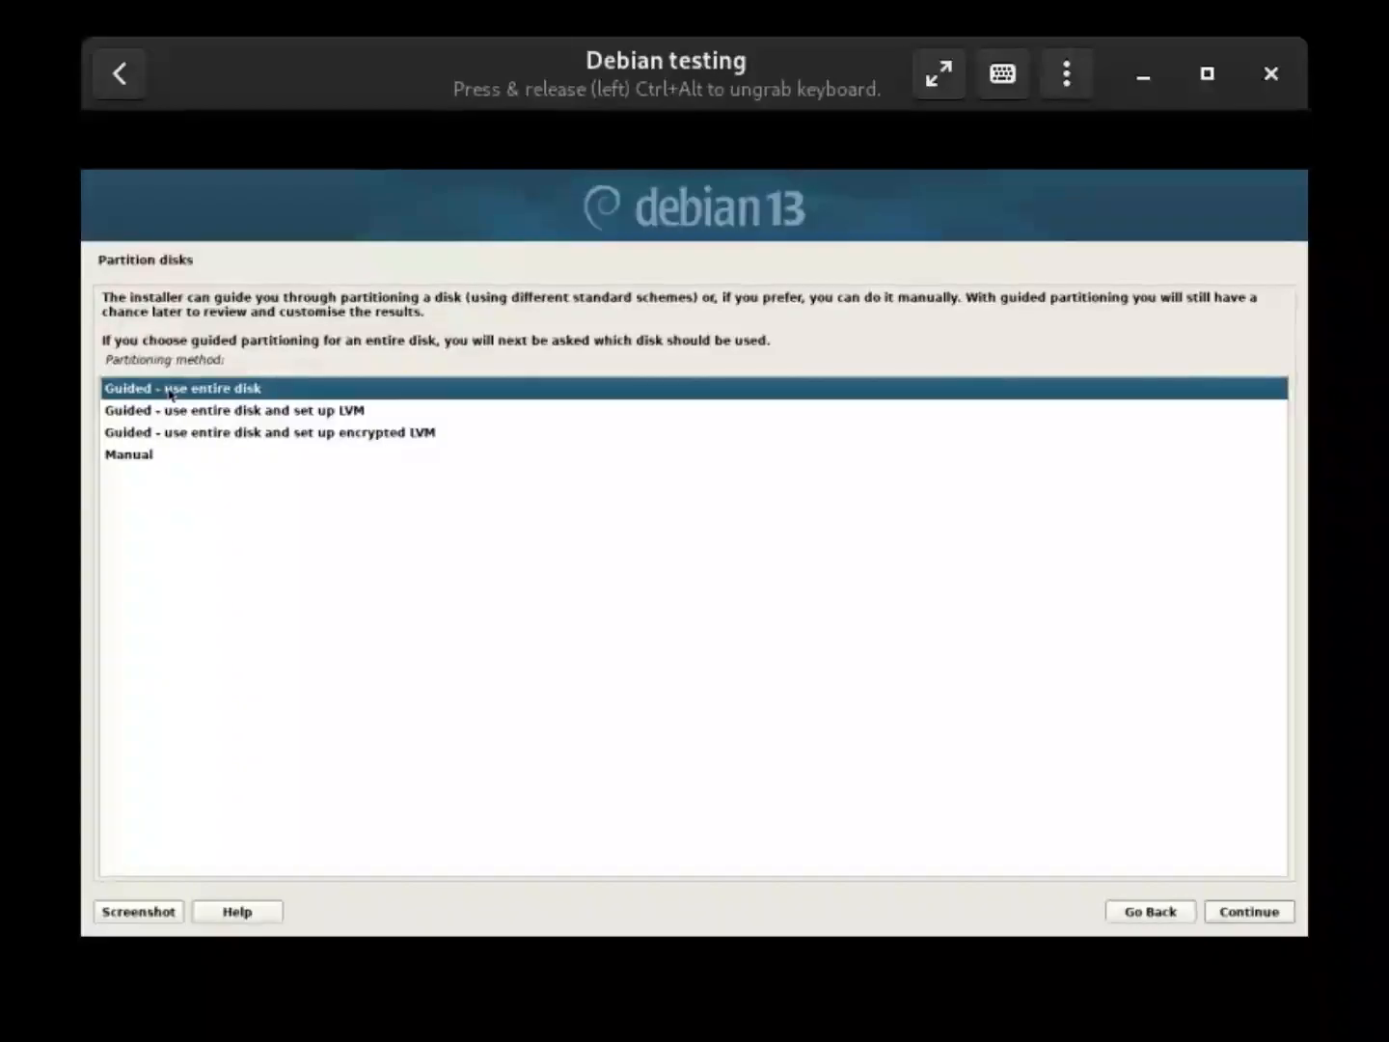
Select the 21.5 GB Virtual disk 1 and create a new empty partition table on it
left_click(1245, 918)
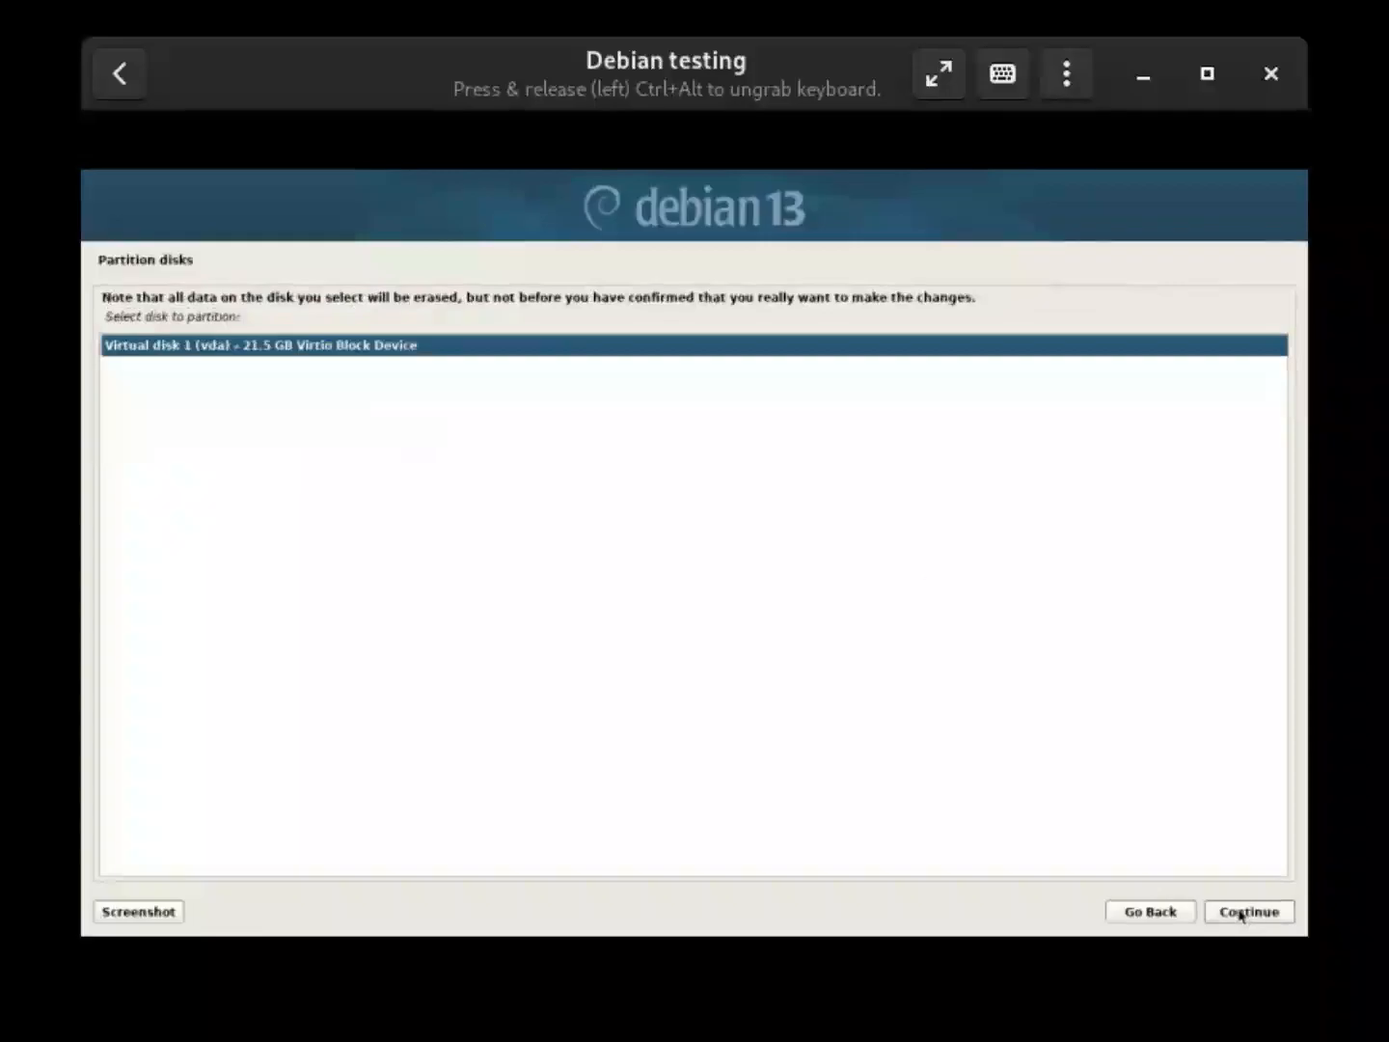
left_click(1247, 913)
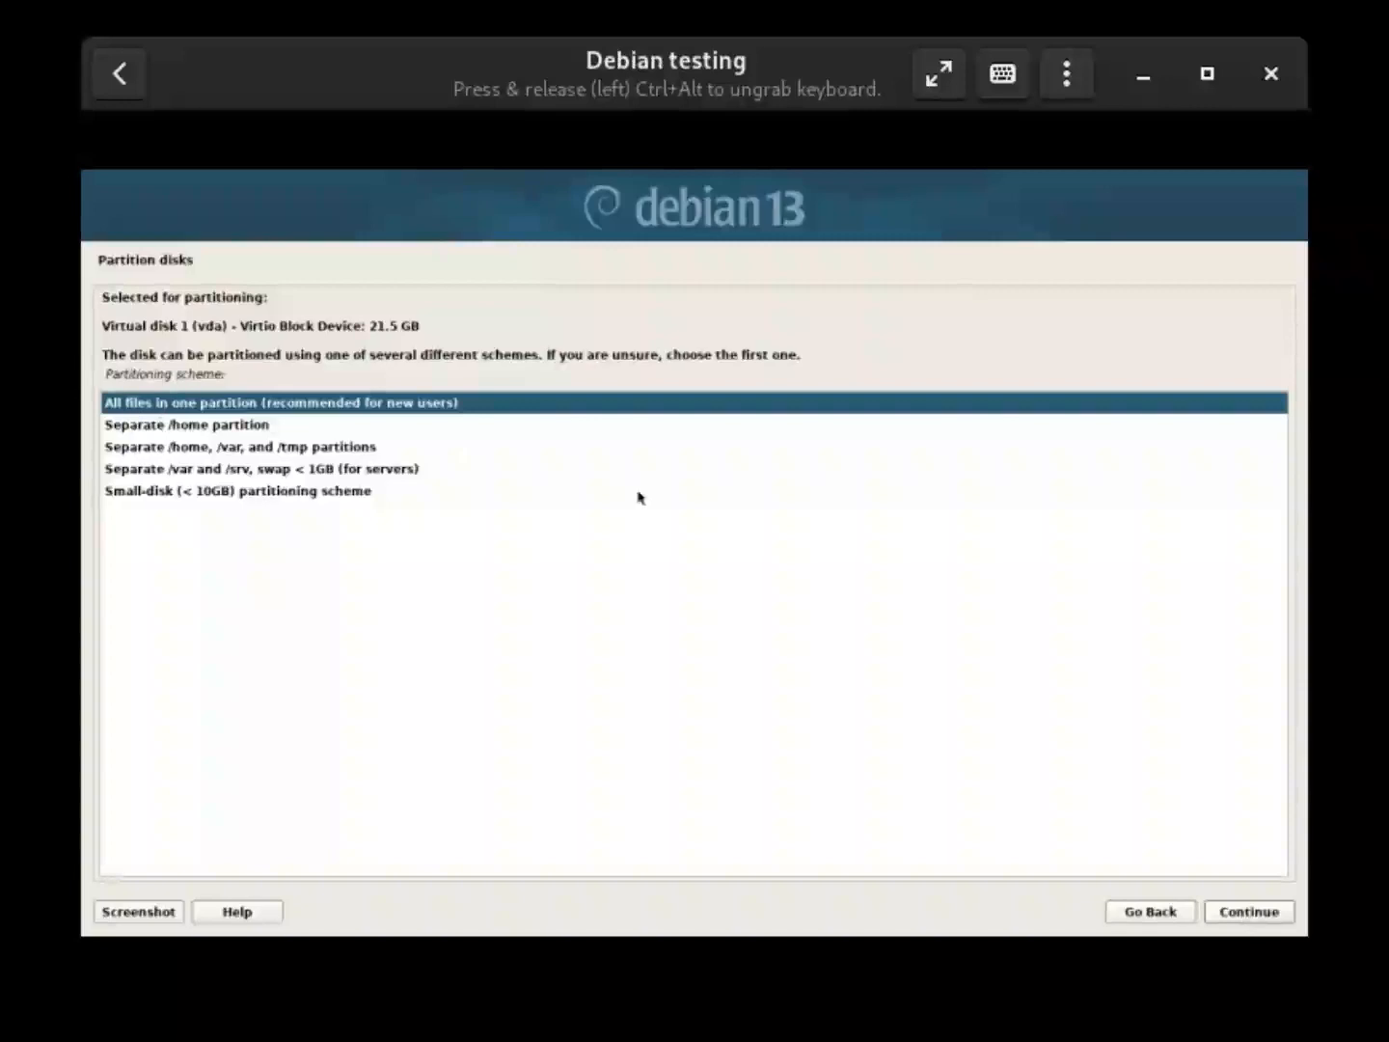
left_click(1244, 916)
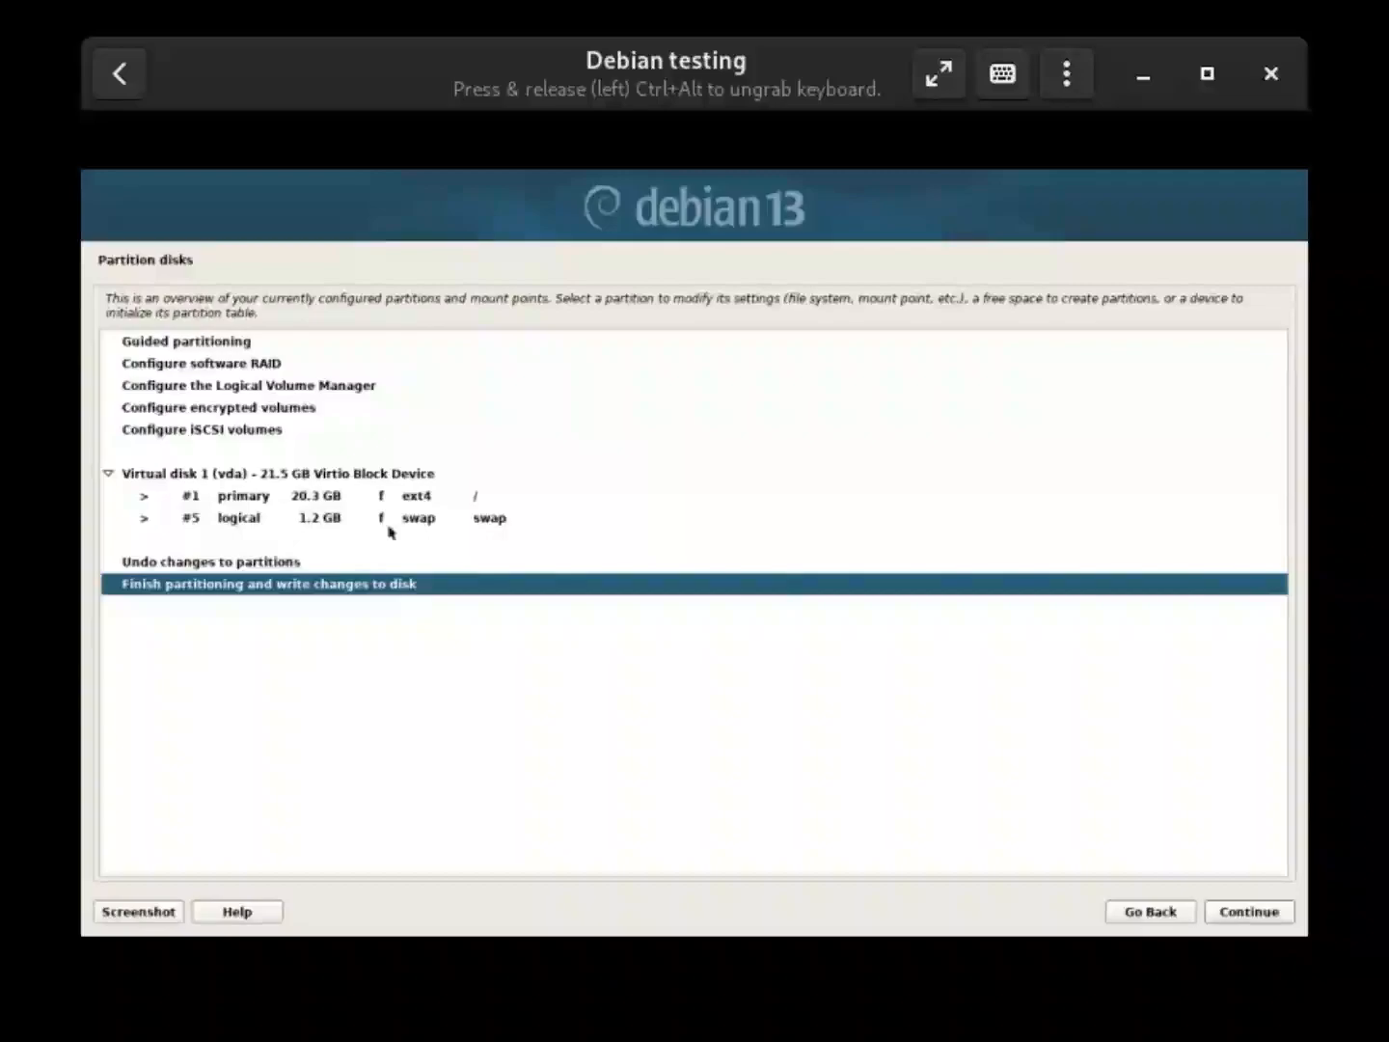
left_click(339, 475)
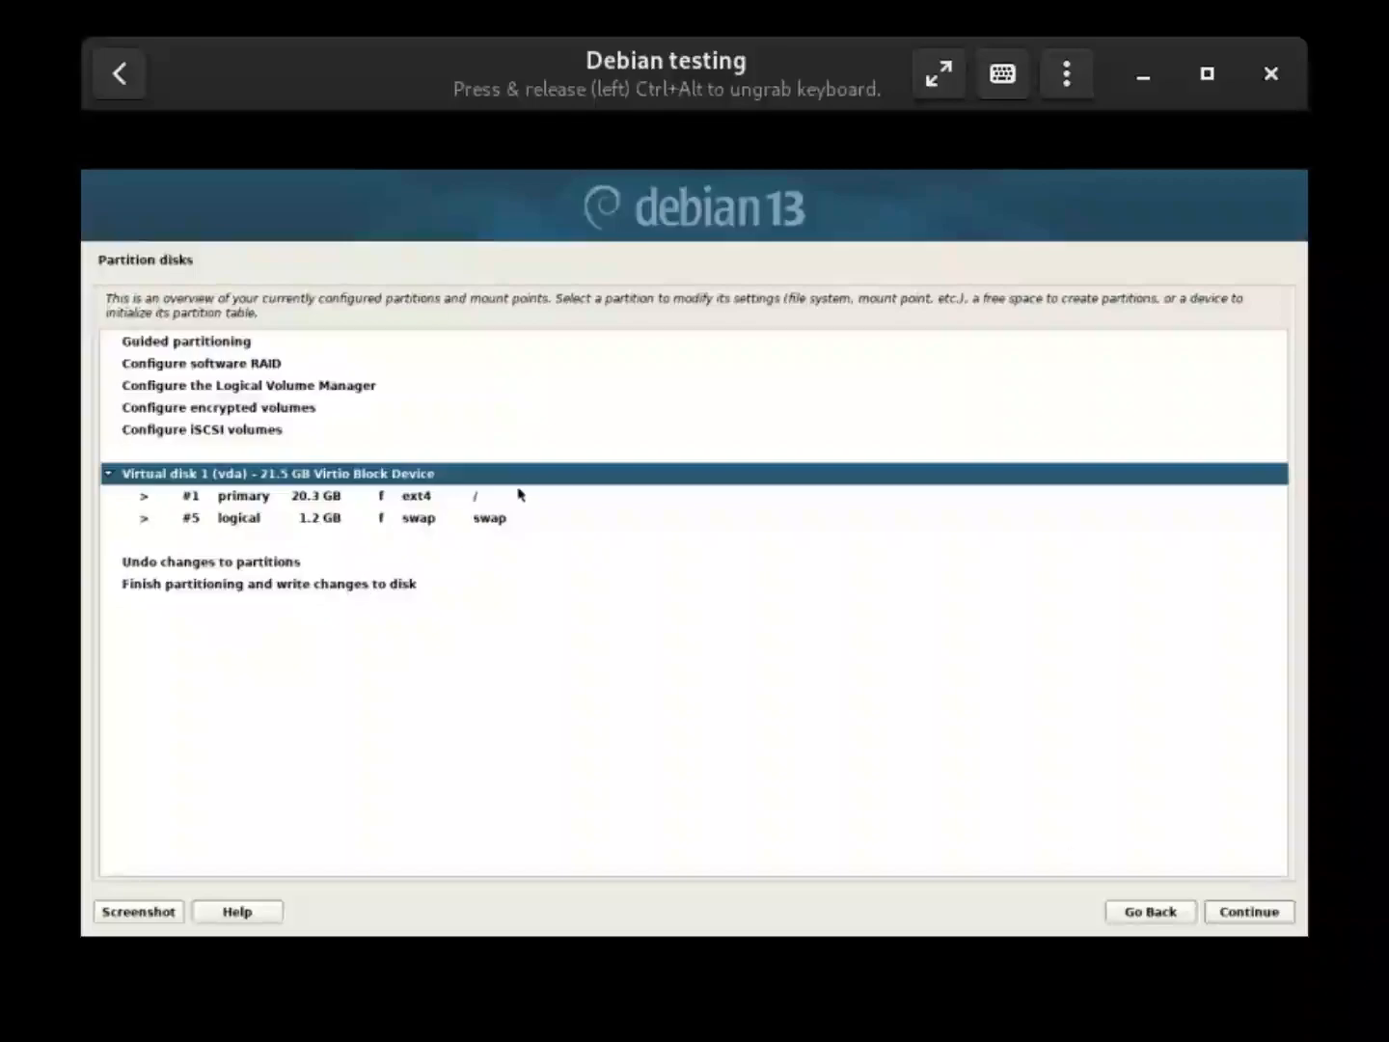
left_click(1221, 919)
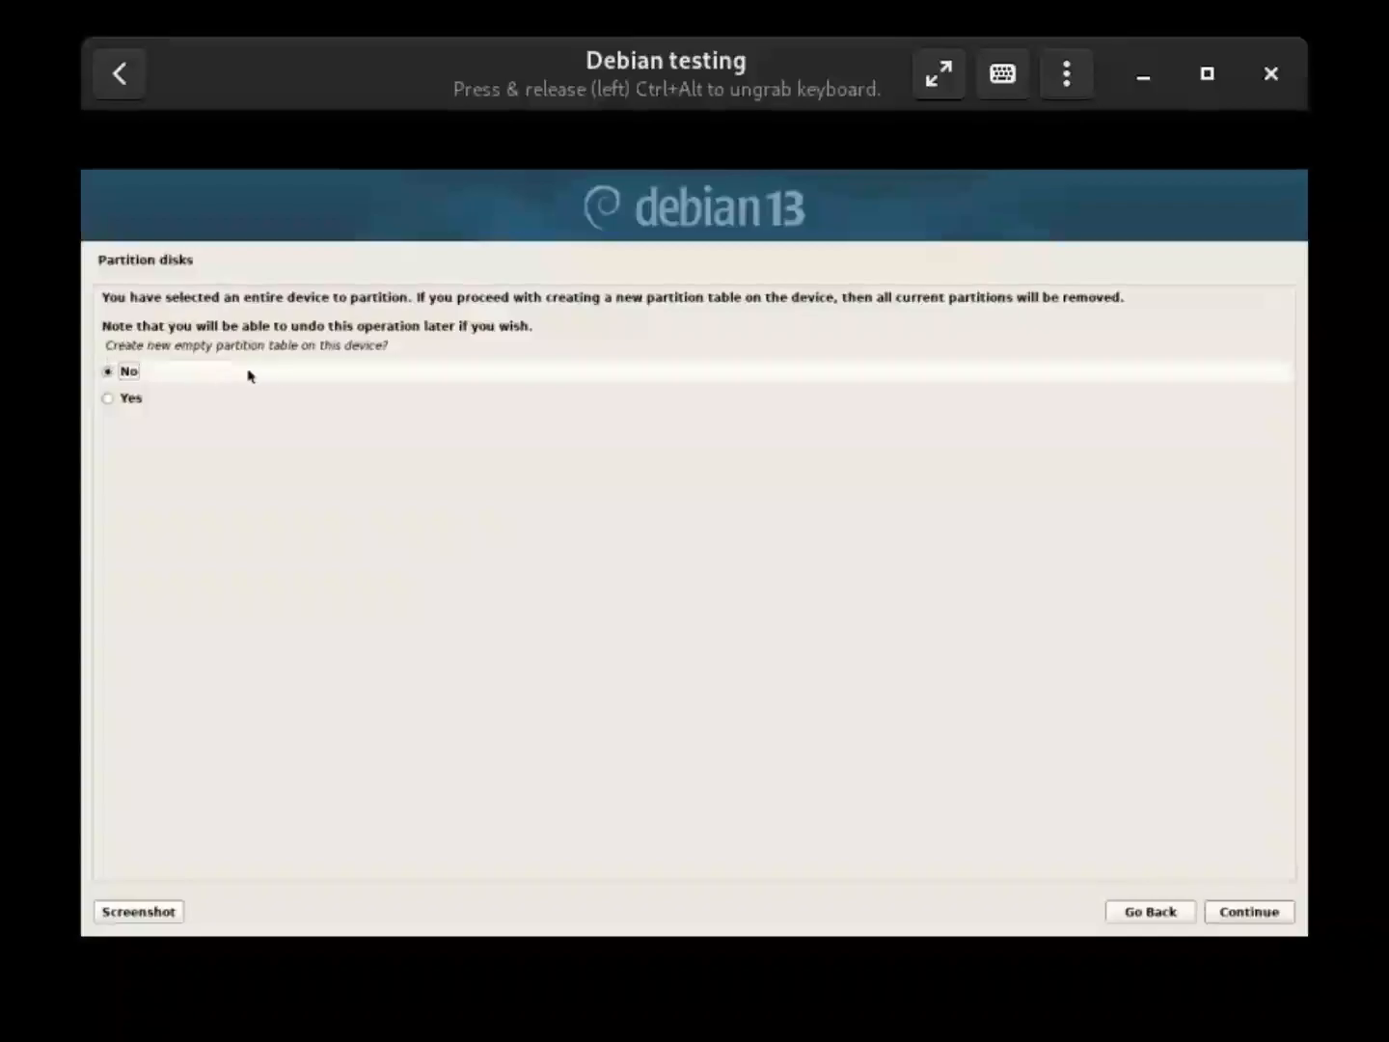
left_click(231, 402)
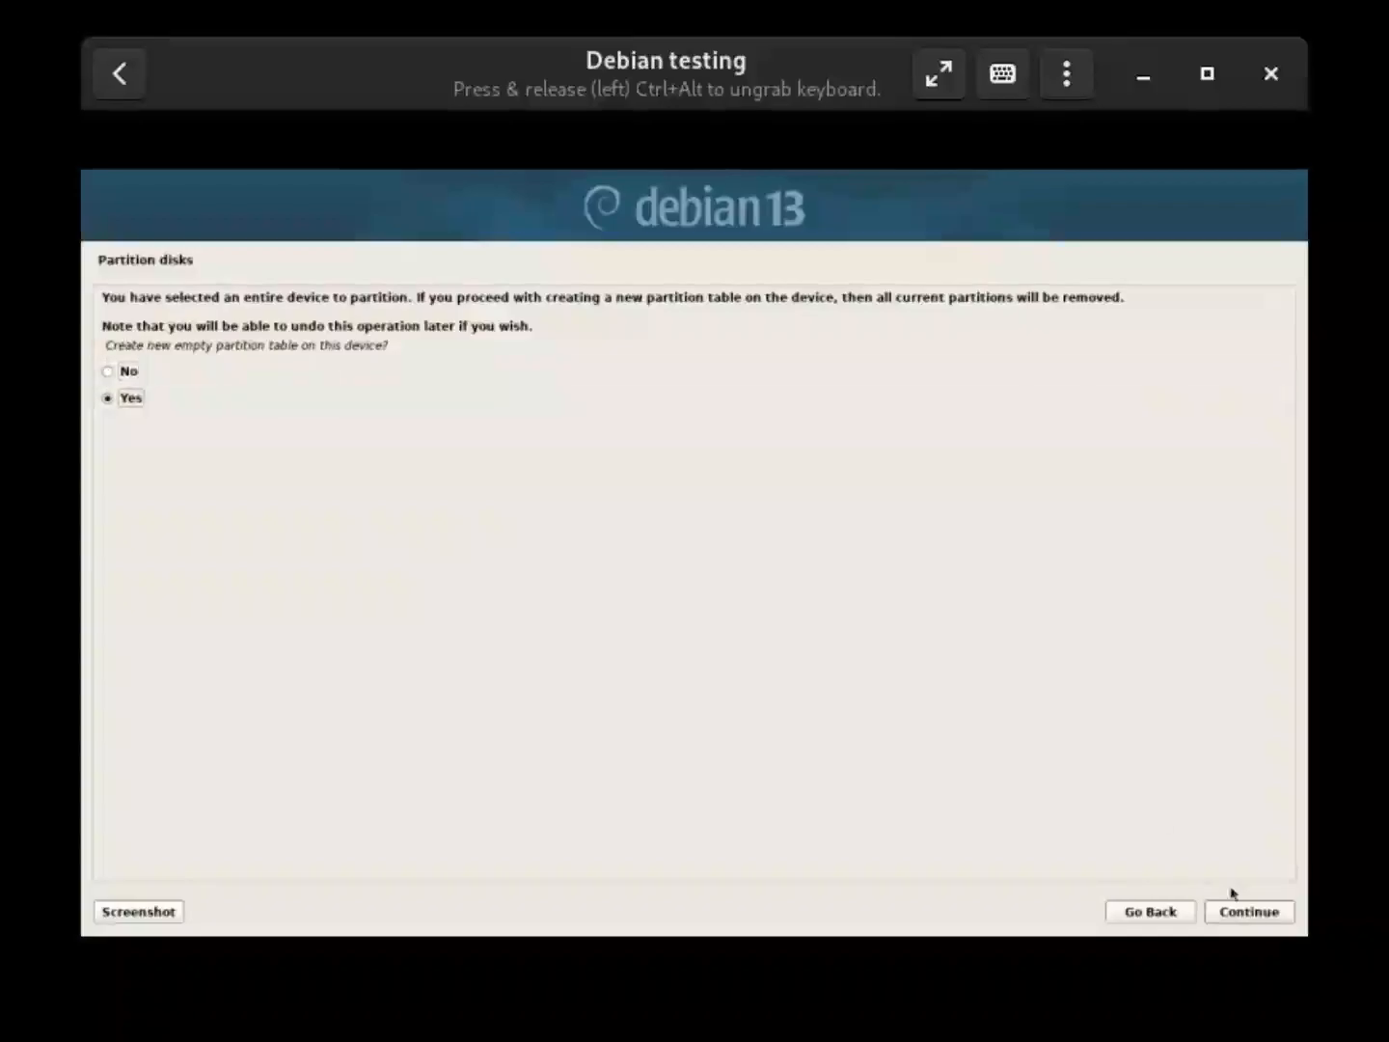
left_click(1252, 910)
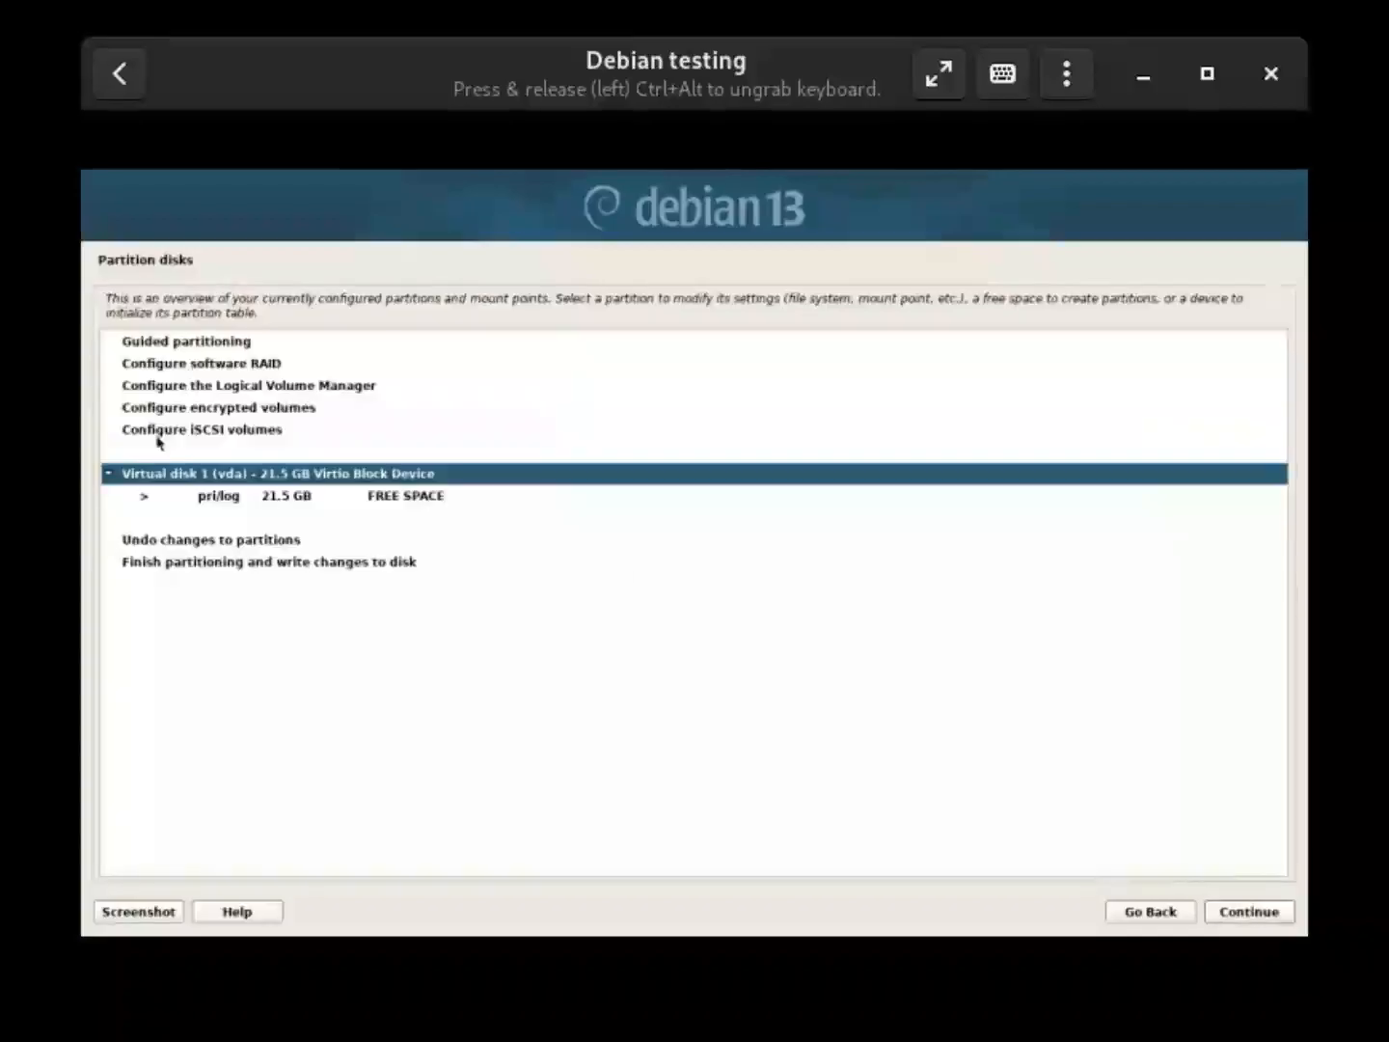
Auto-partition the 21.5 GB free space with all files in one partition and finish partitioning
left_click(420, 503)
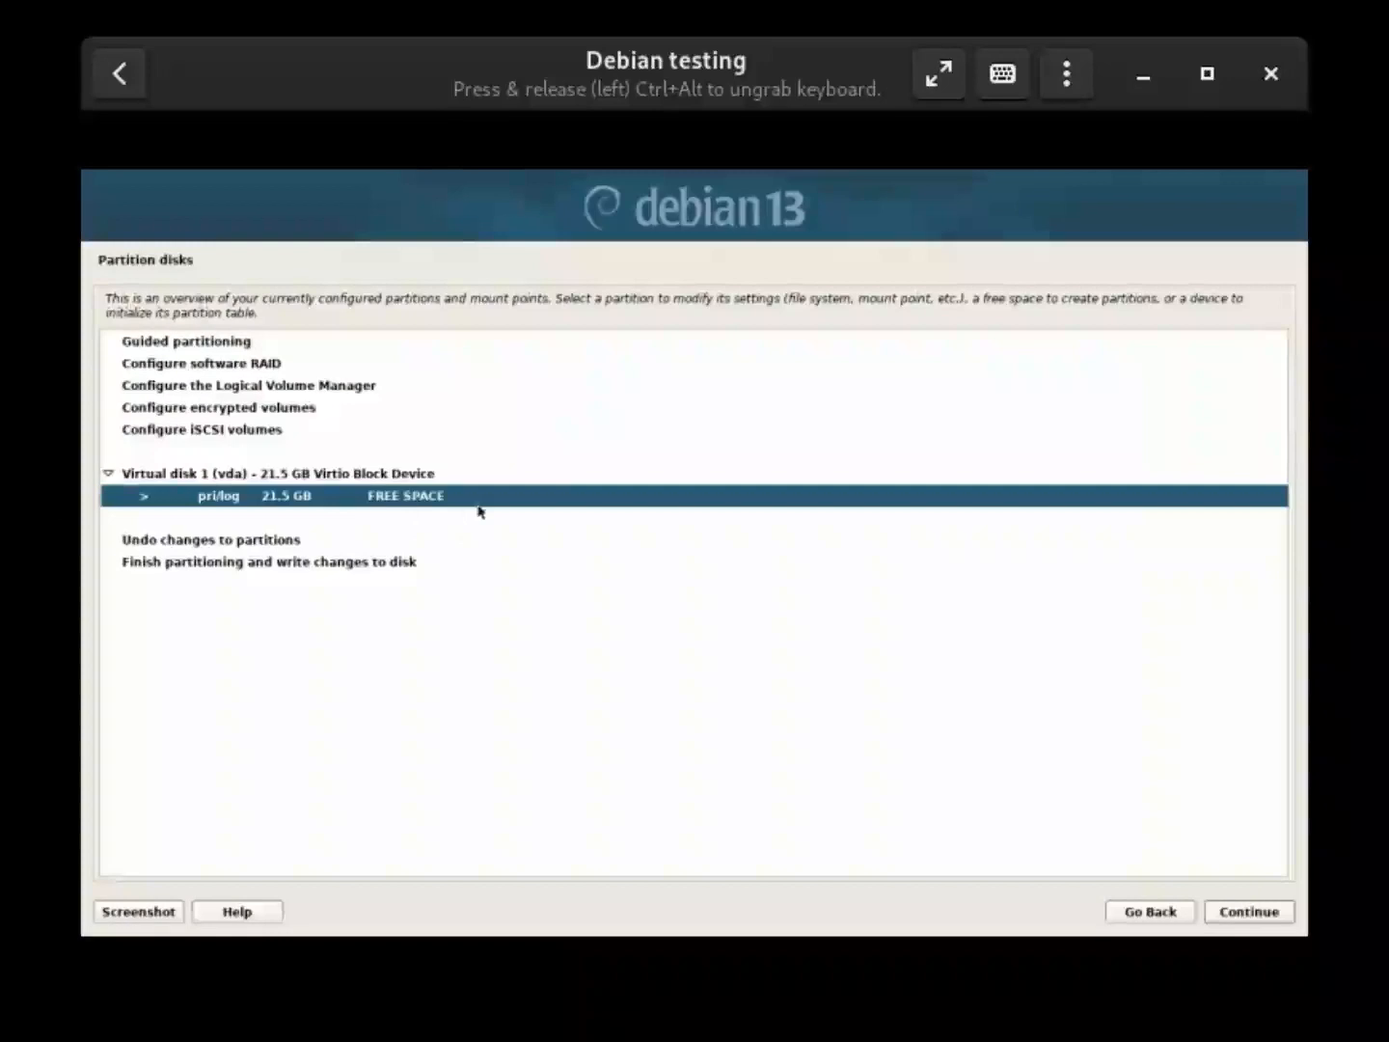
left_click(1239, 912)
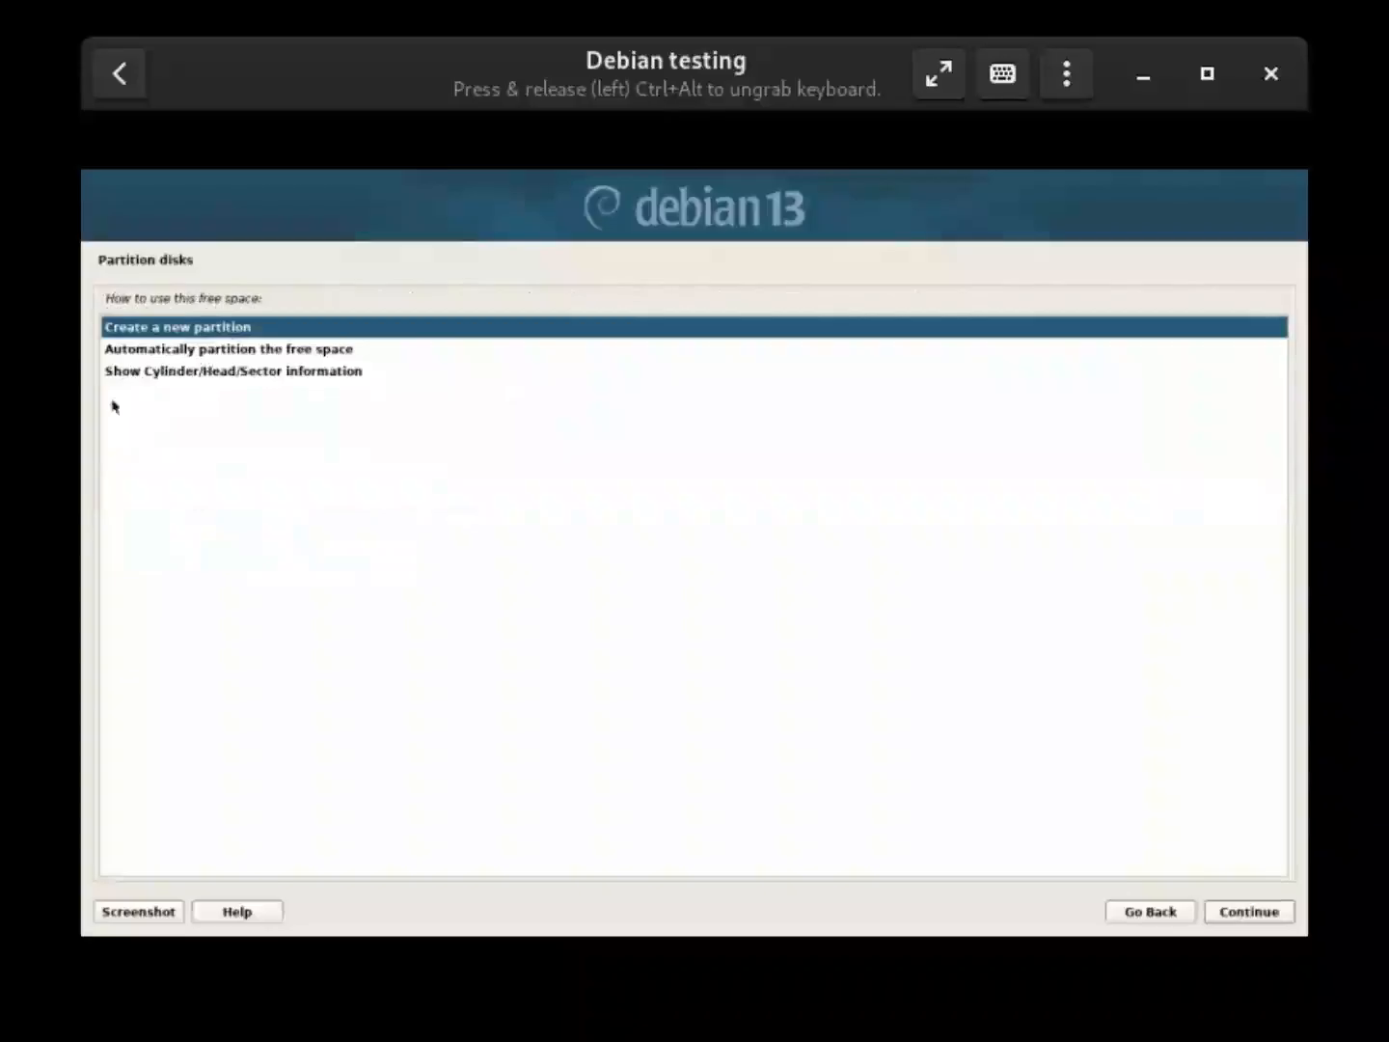
left_click(374, 353)
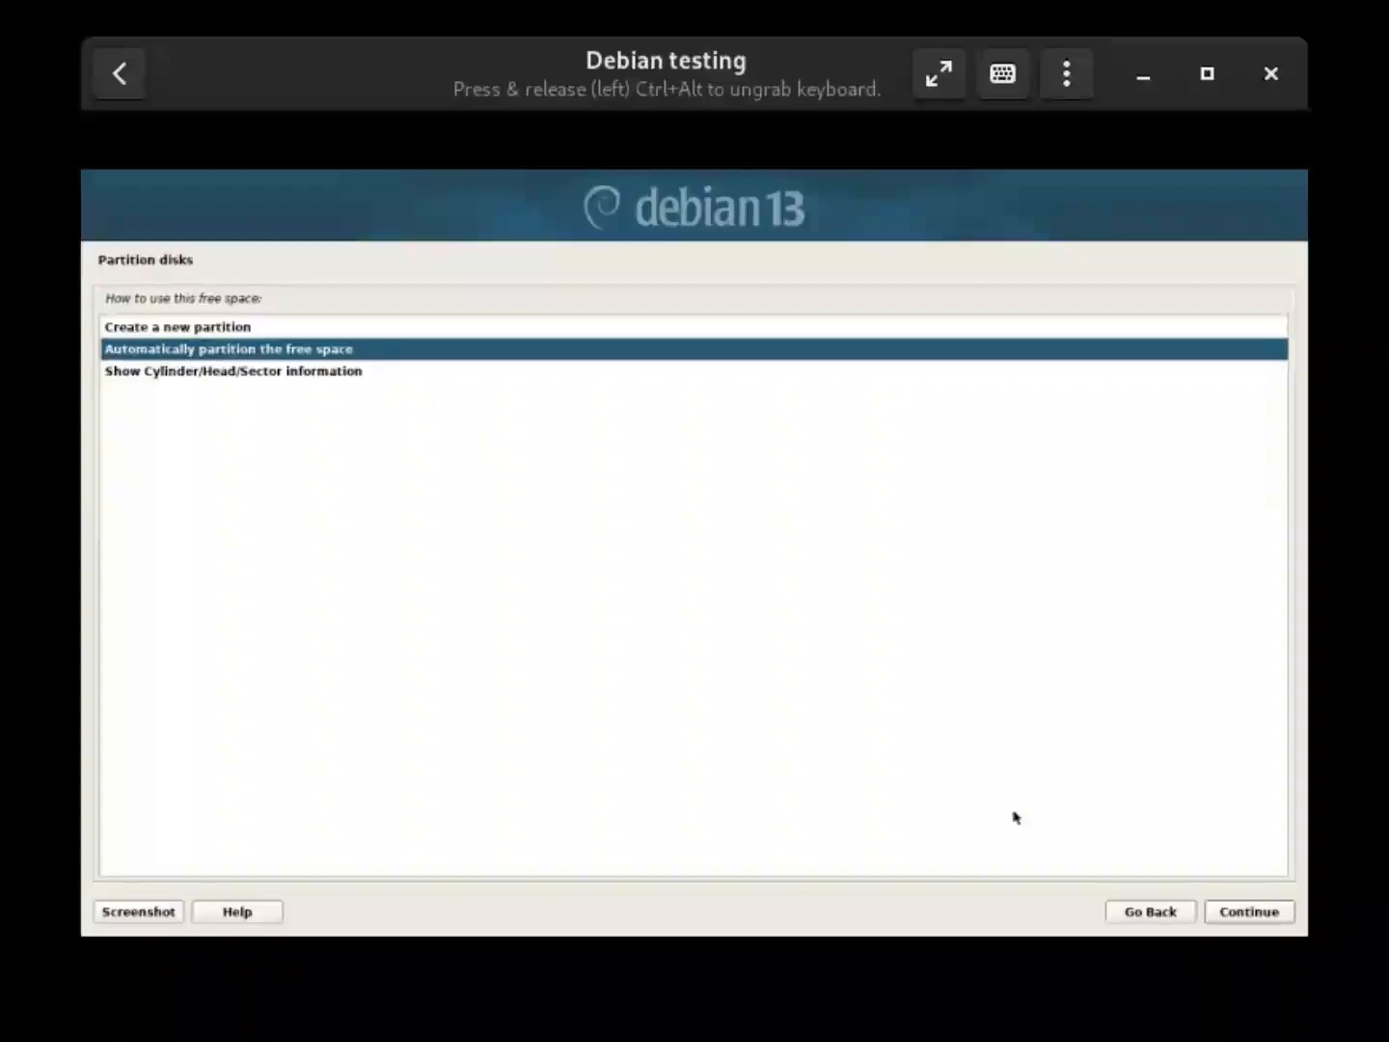
left_click(1223, 917)
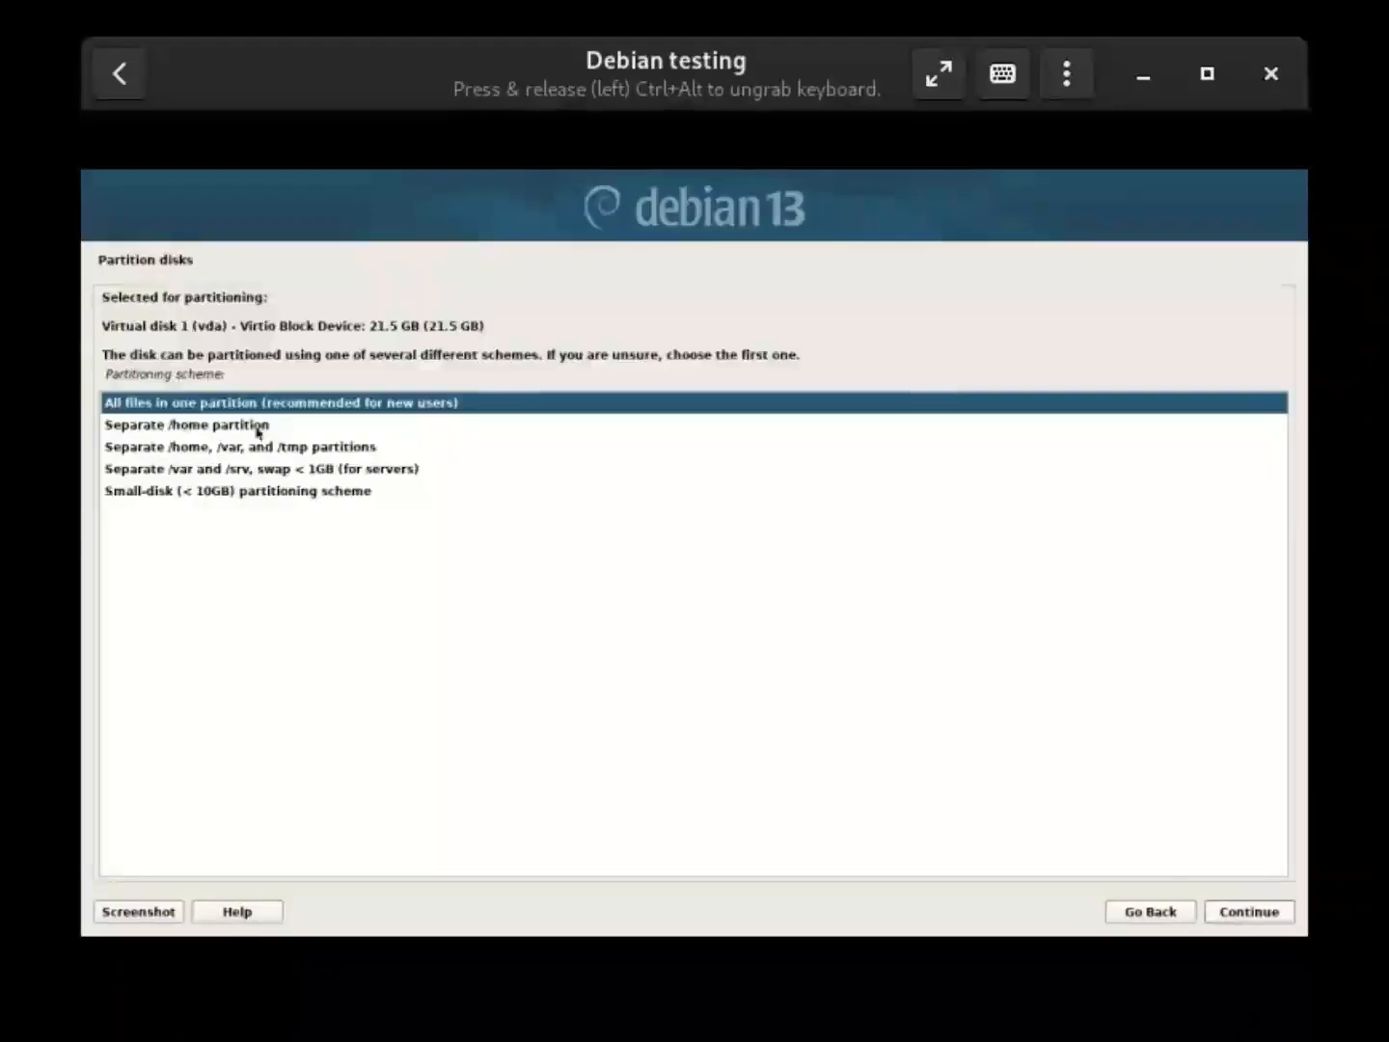
left_click(1272, 913)
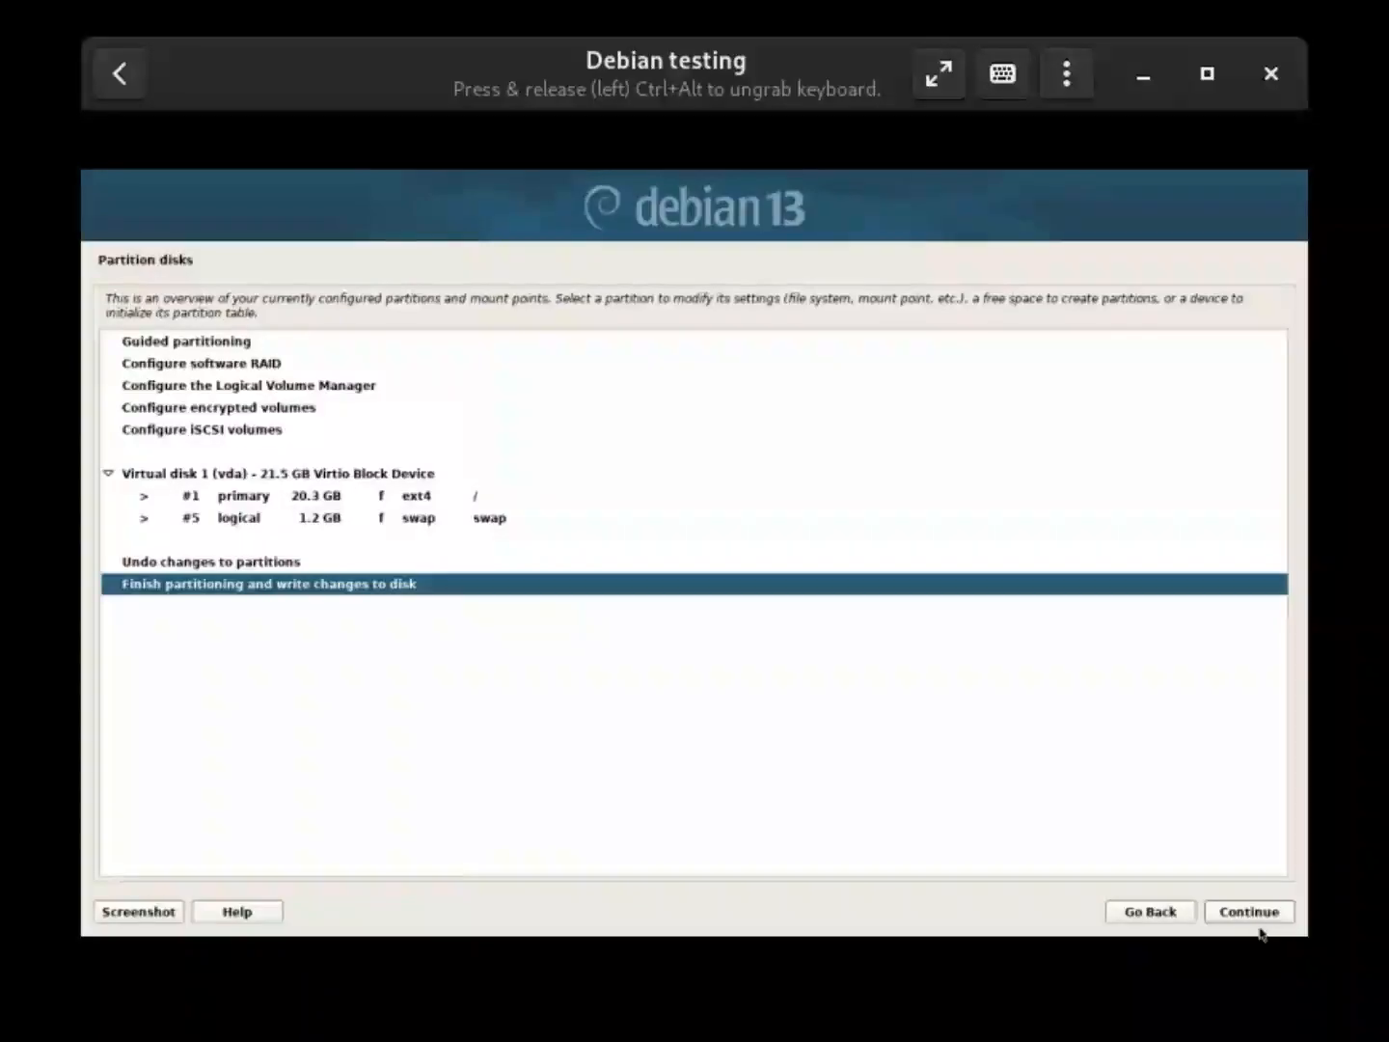
left_click(1258, 923)
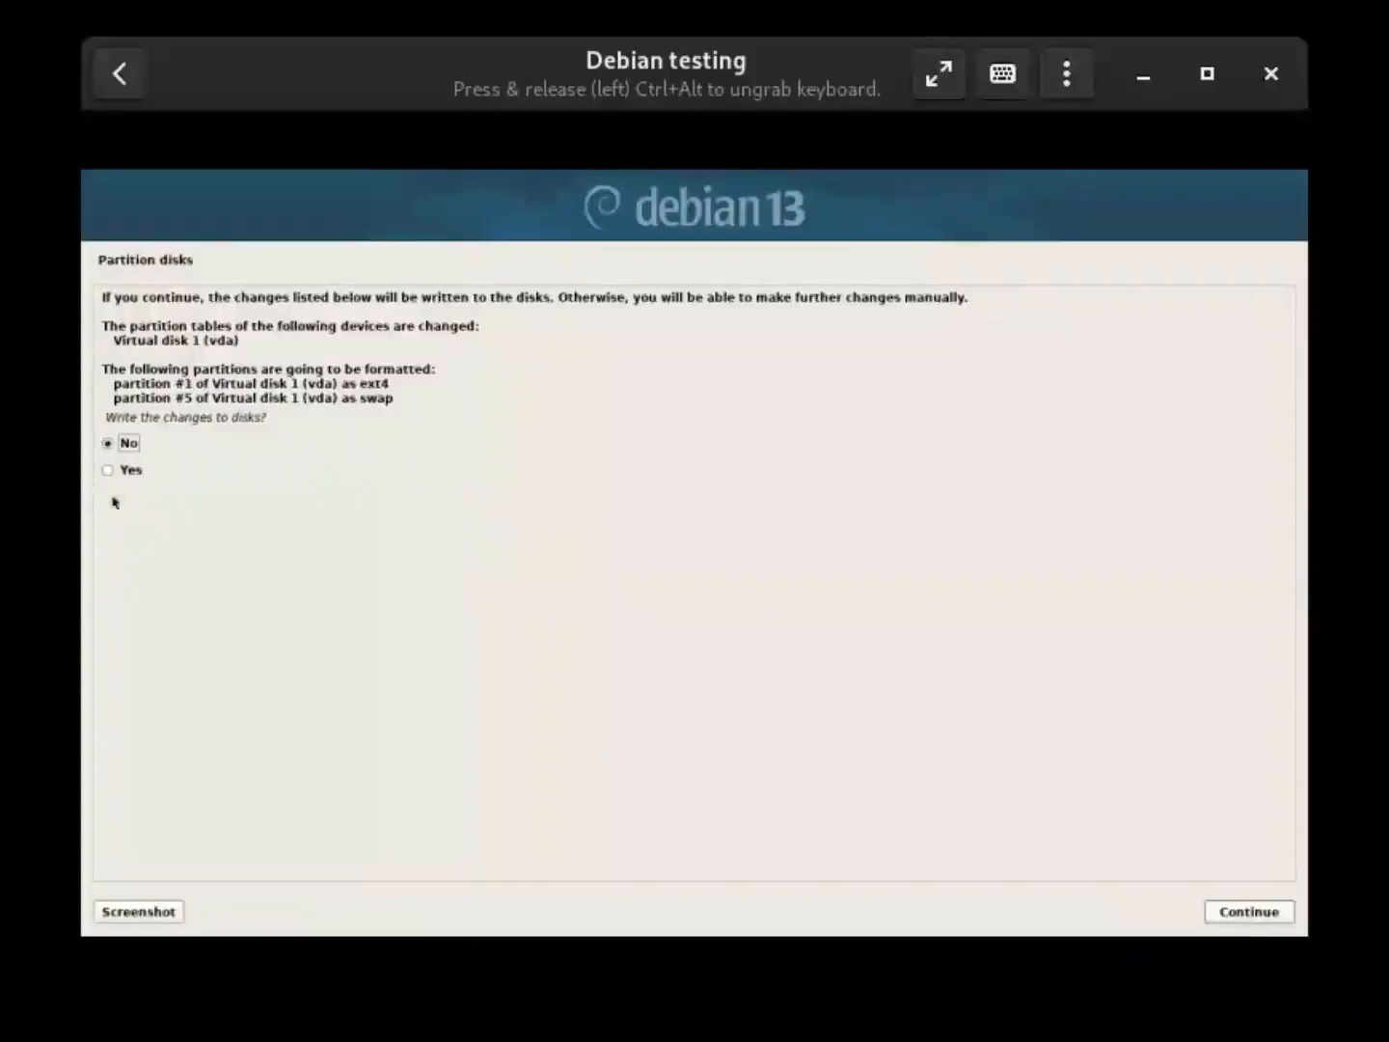
left_click(135, 471)
Confirm writing the partitions to disk and let the base system install
left_click(1290, 917)
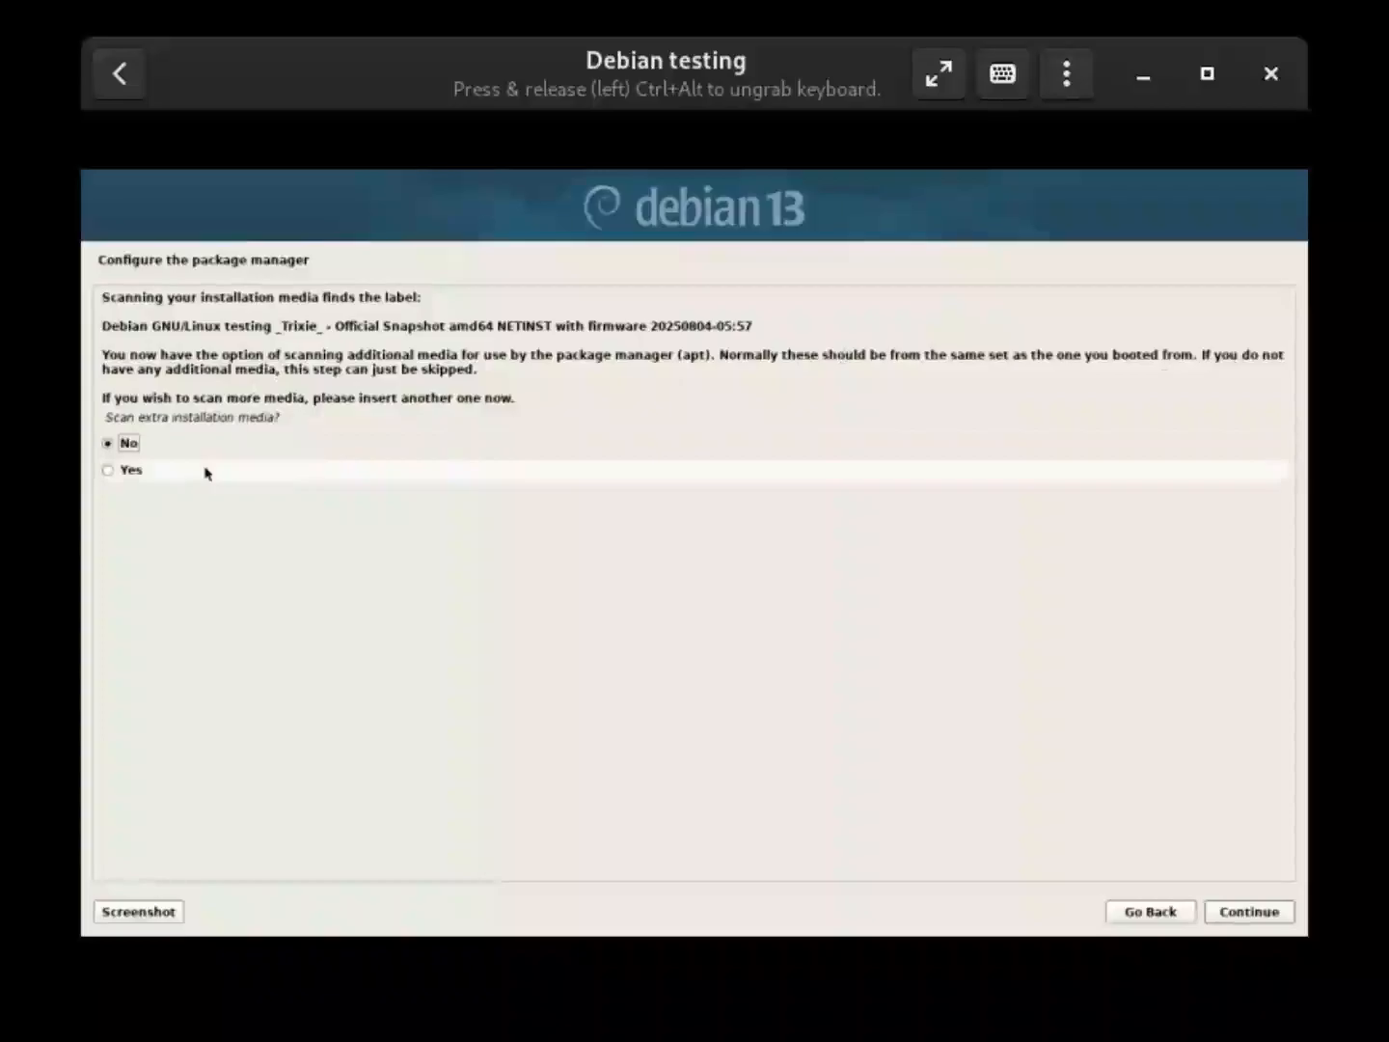
Skip extra media scanning and use the India deb.debian.org mirror with no HTTP proxy
left_click(1225, 922)
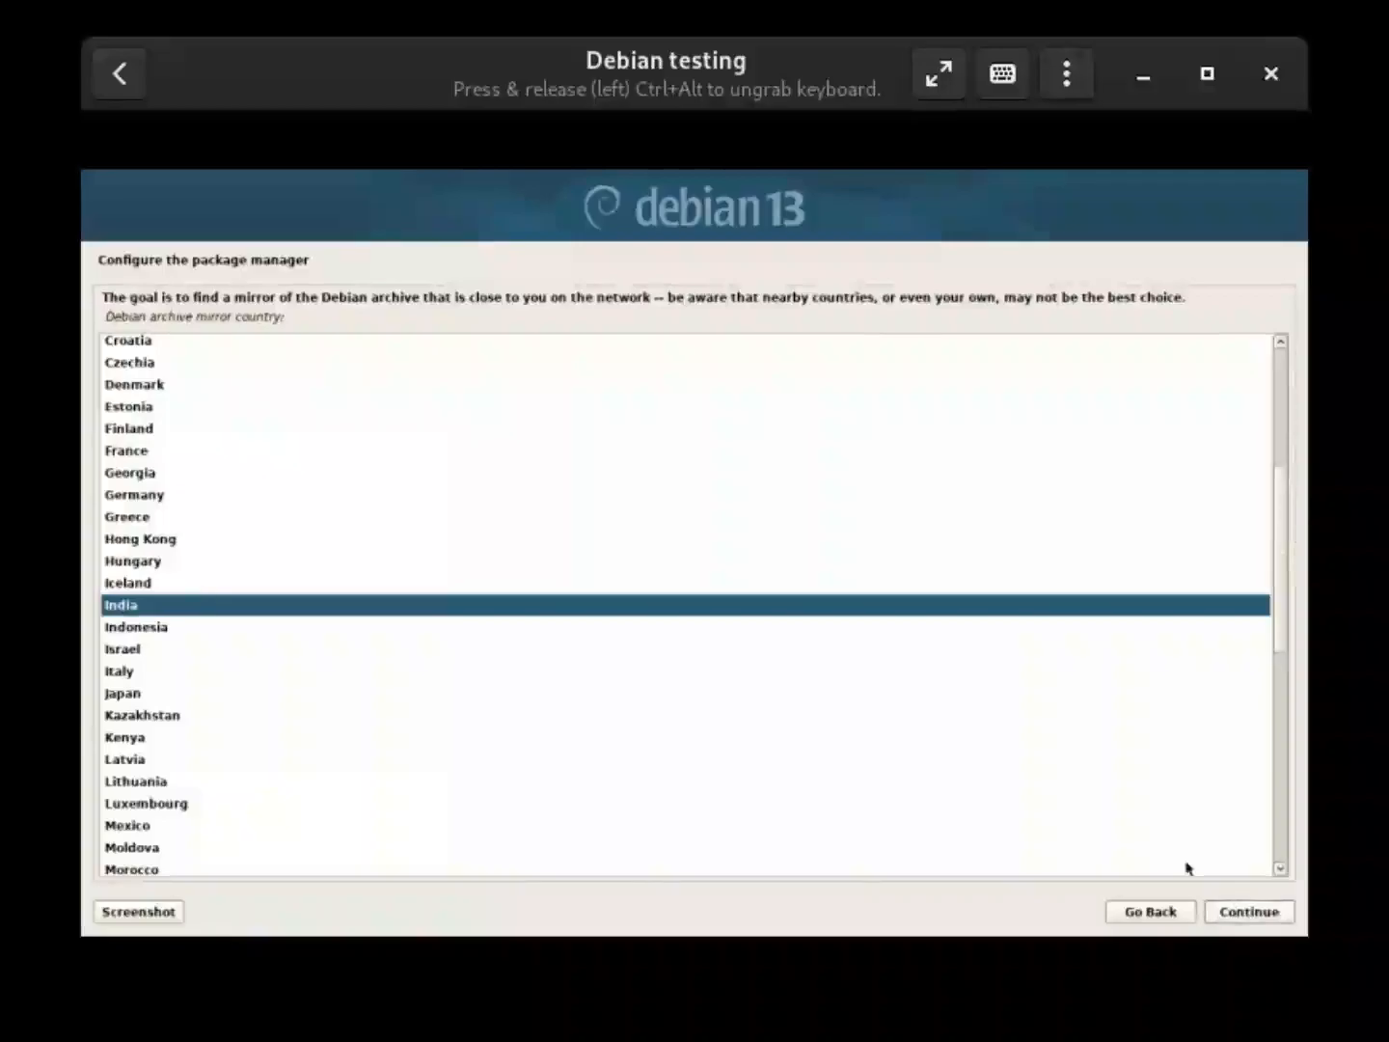
left_click(1227, 918)
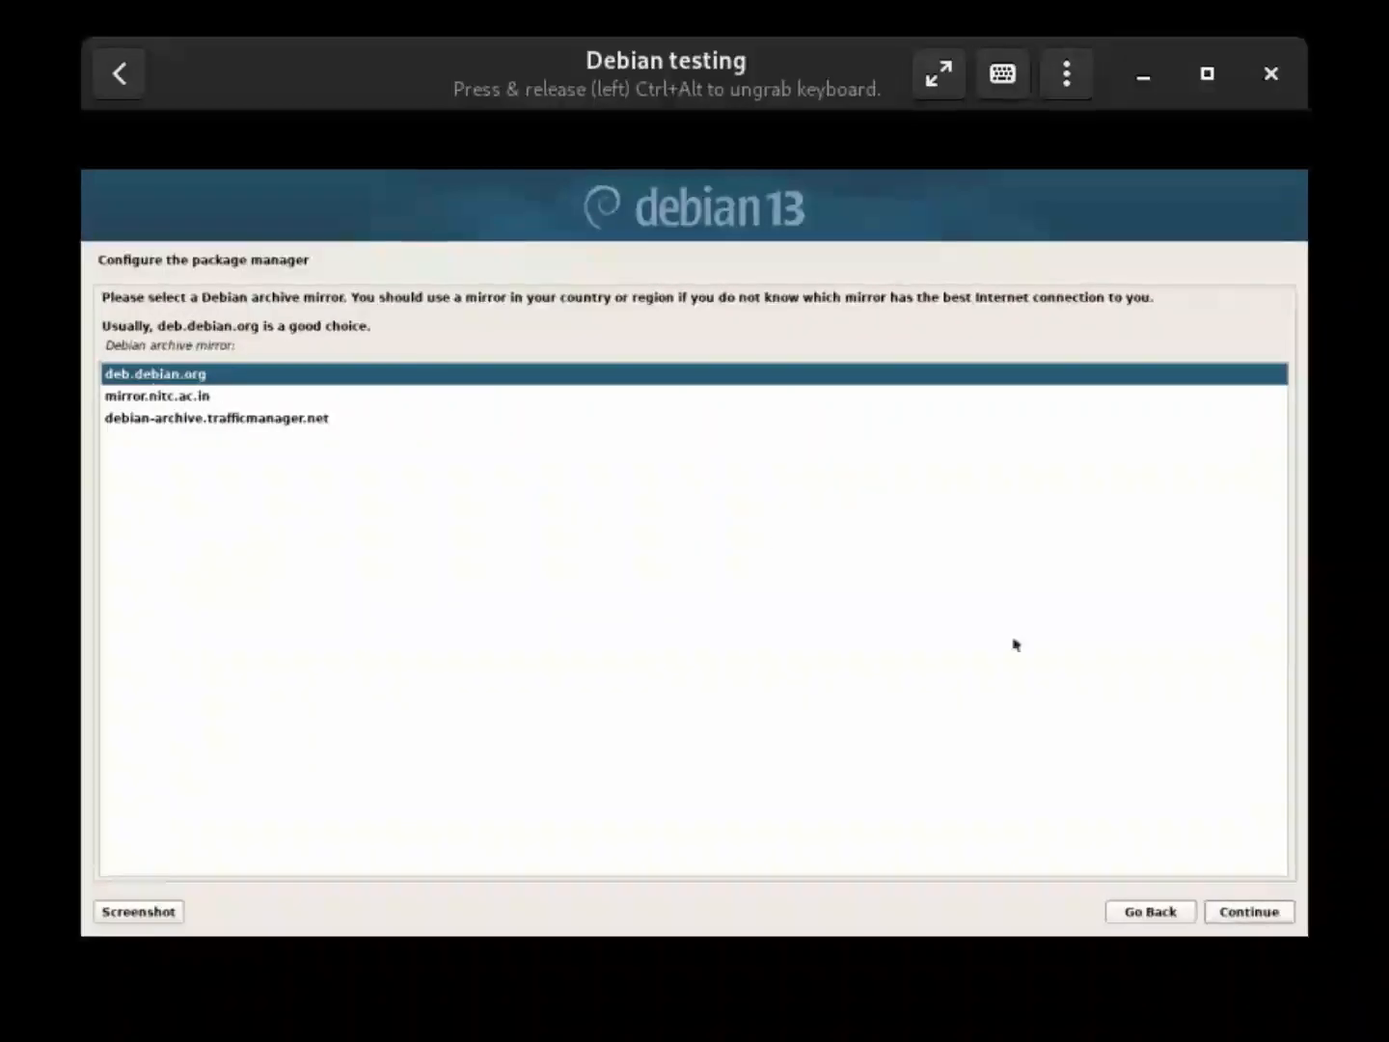
left_click(1225, 915)
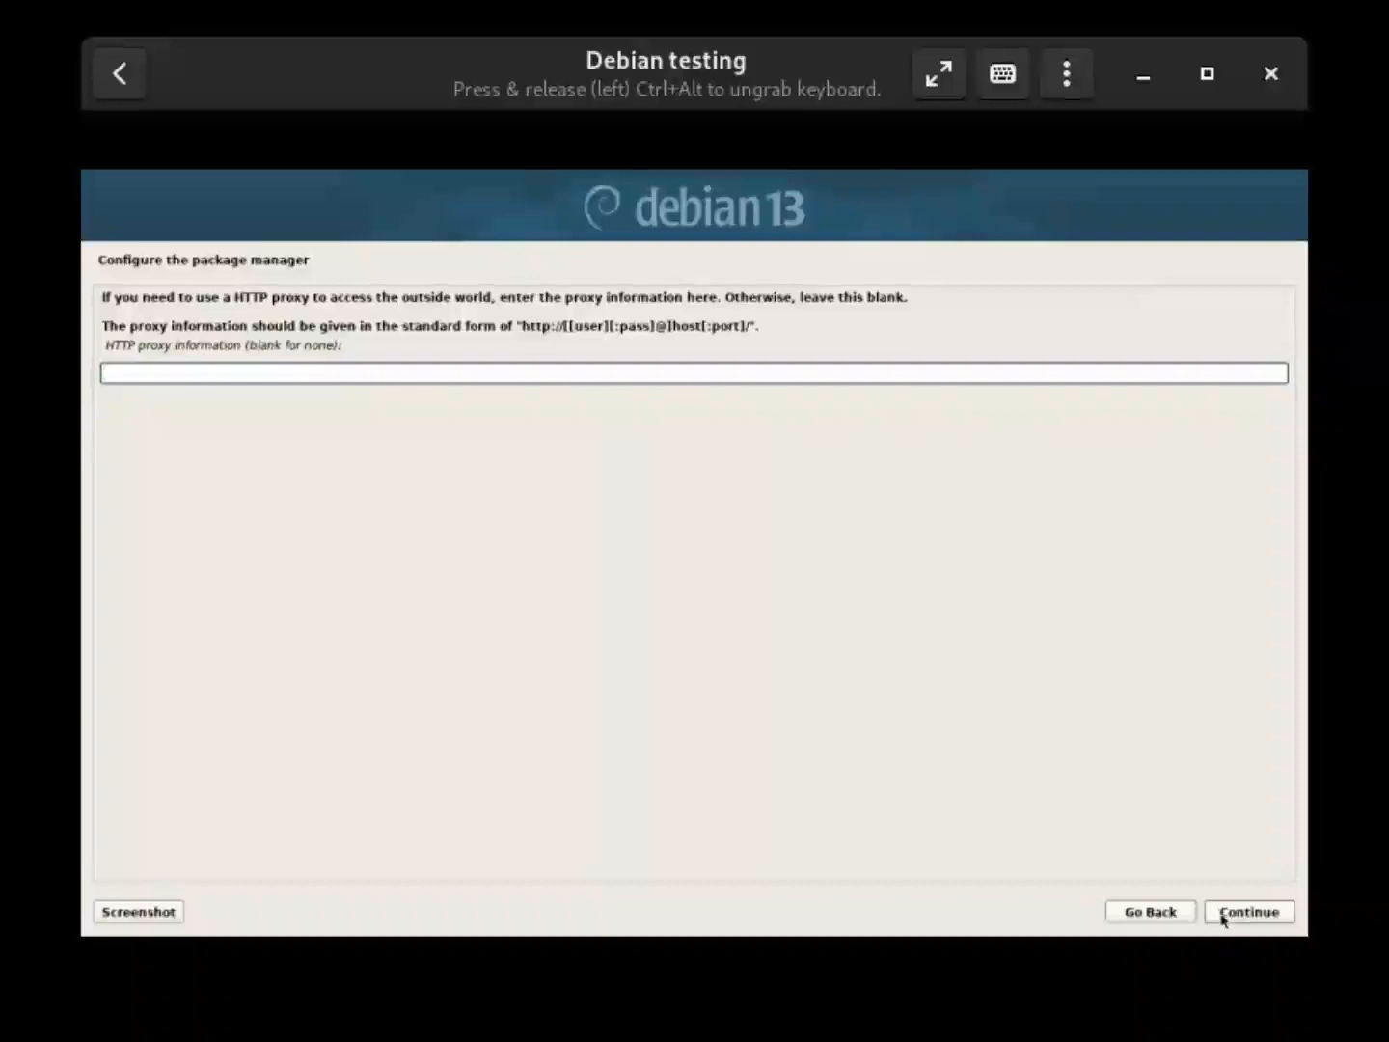
left_click(1248, 912)
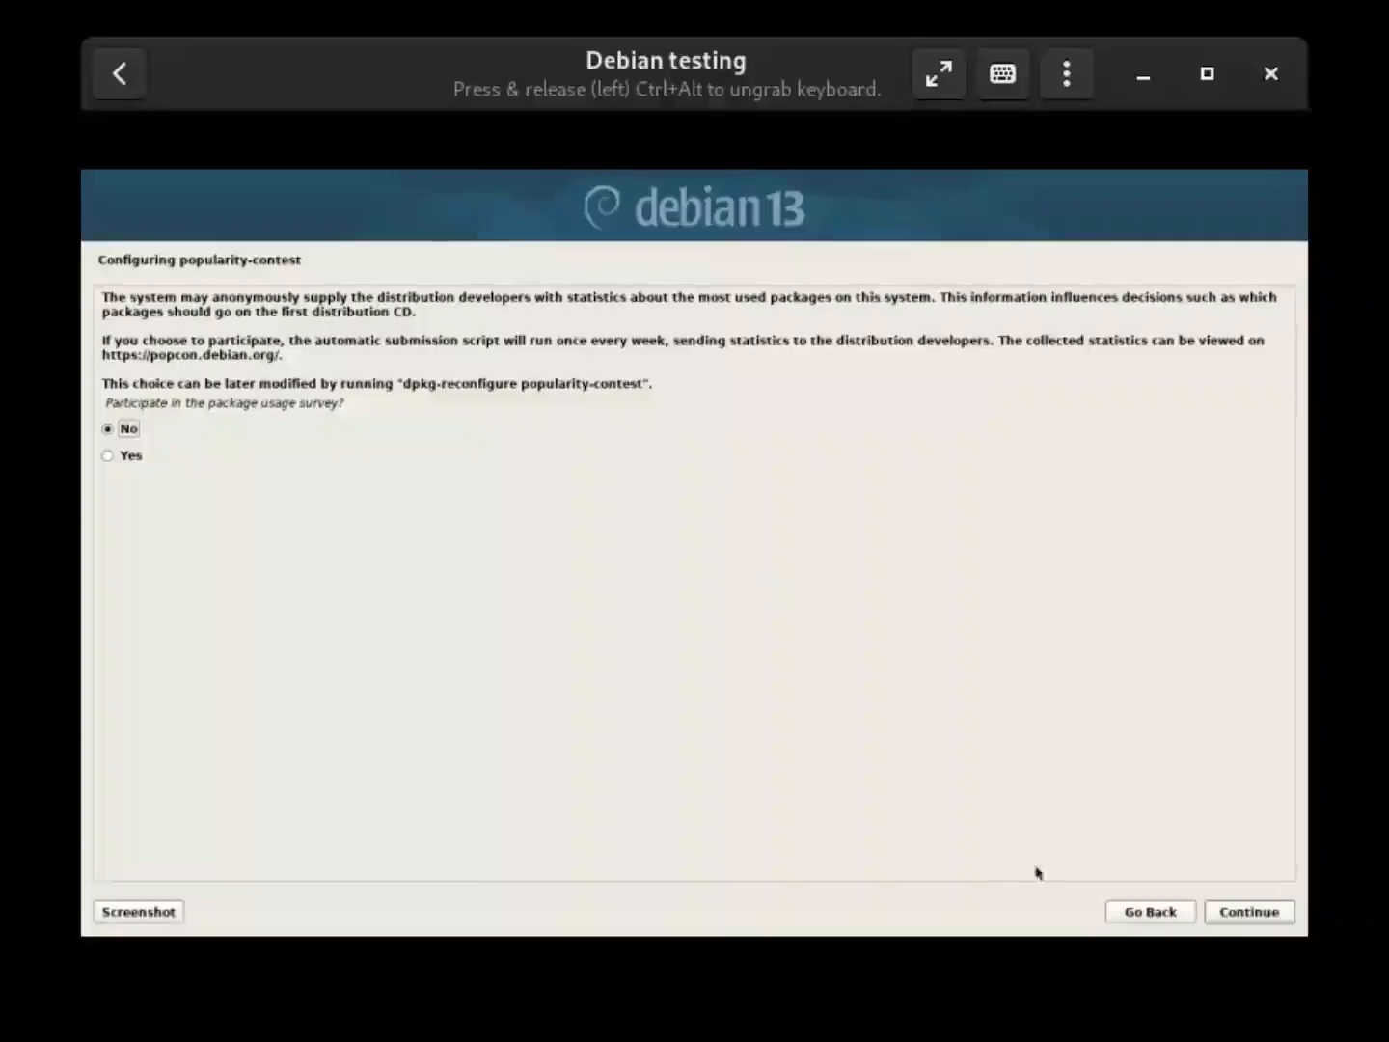
Answer No to the popularity-contest package usage survey
left_click(1246, 912)
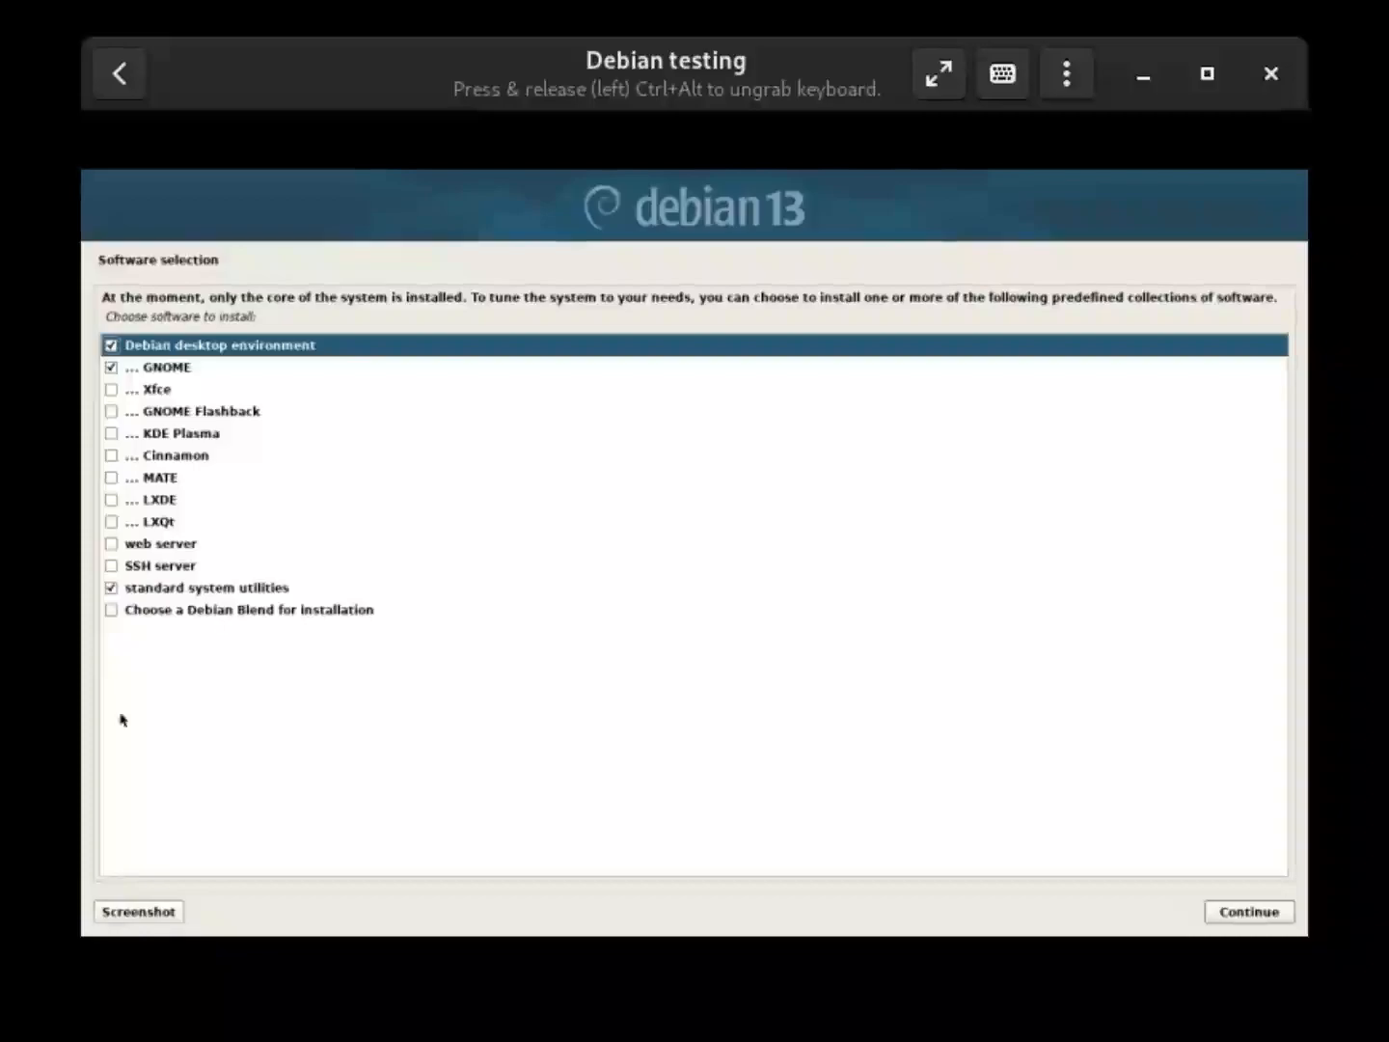
Install the software with Debian desktop environment, GNOME and standard system utilities checked
left_click(1244, 916)
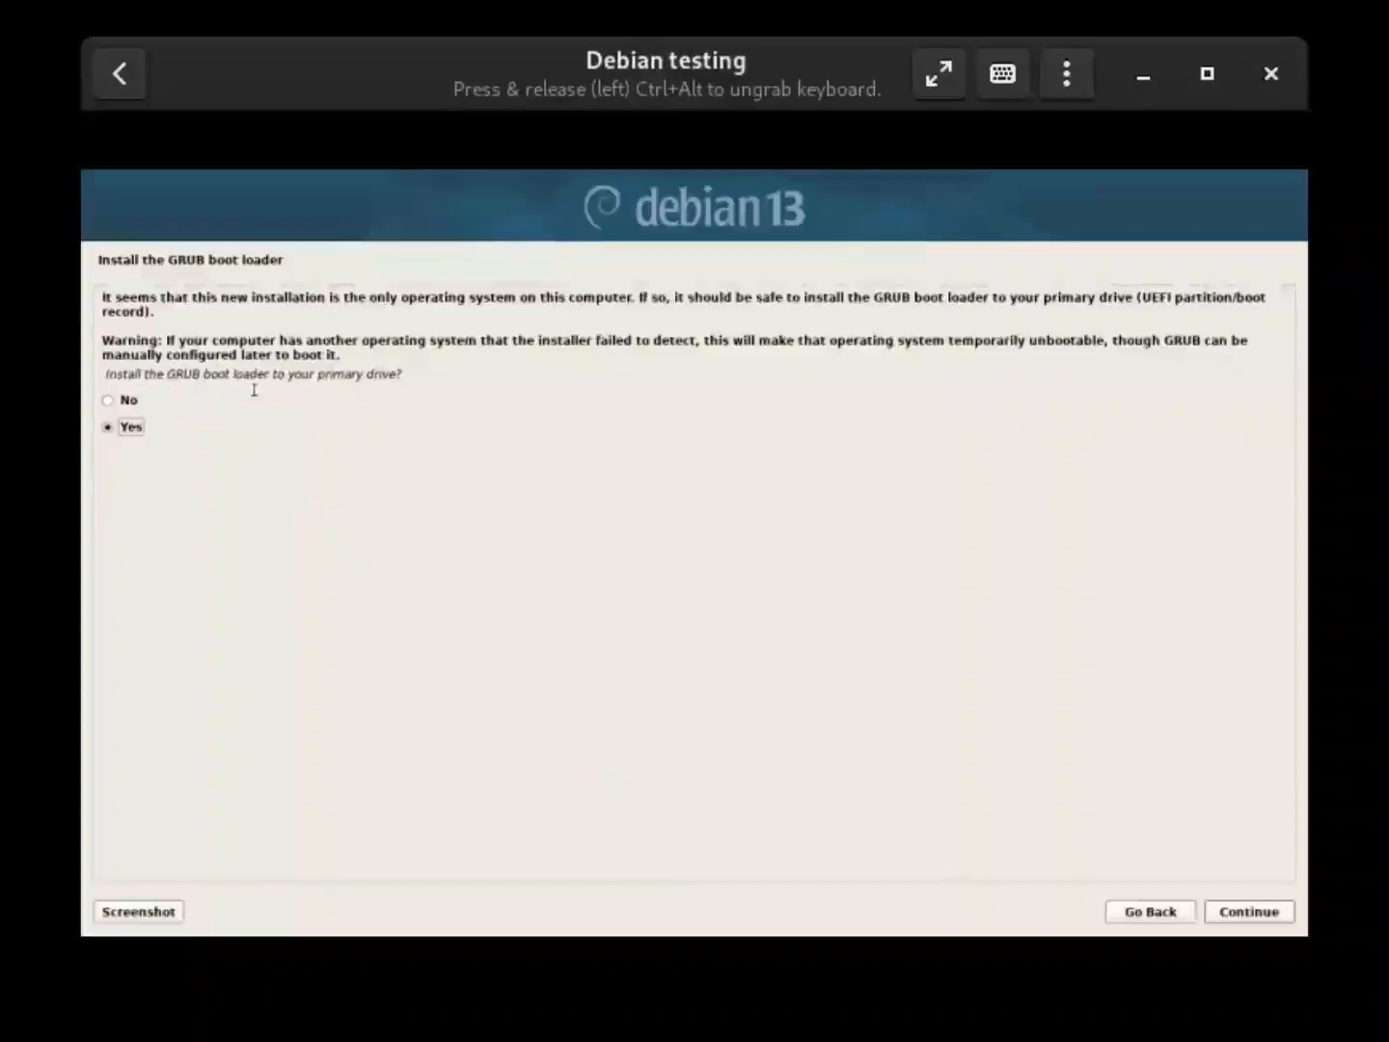
Install the GRUB boot loader onto /dev/vda and acknowledge the Installation complete page
left_click(1255, 914)
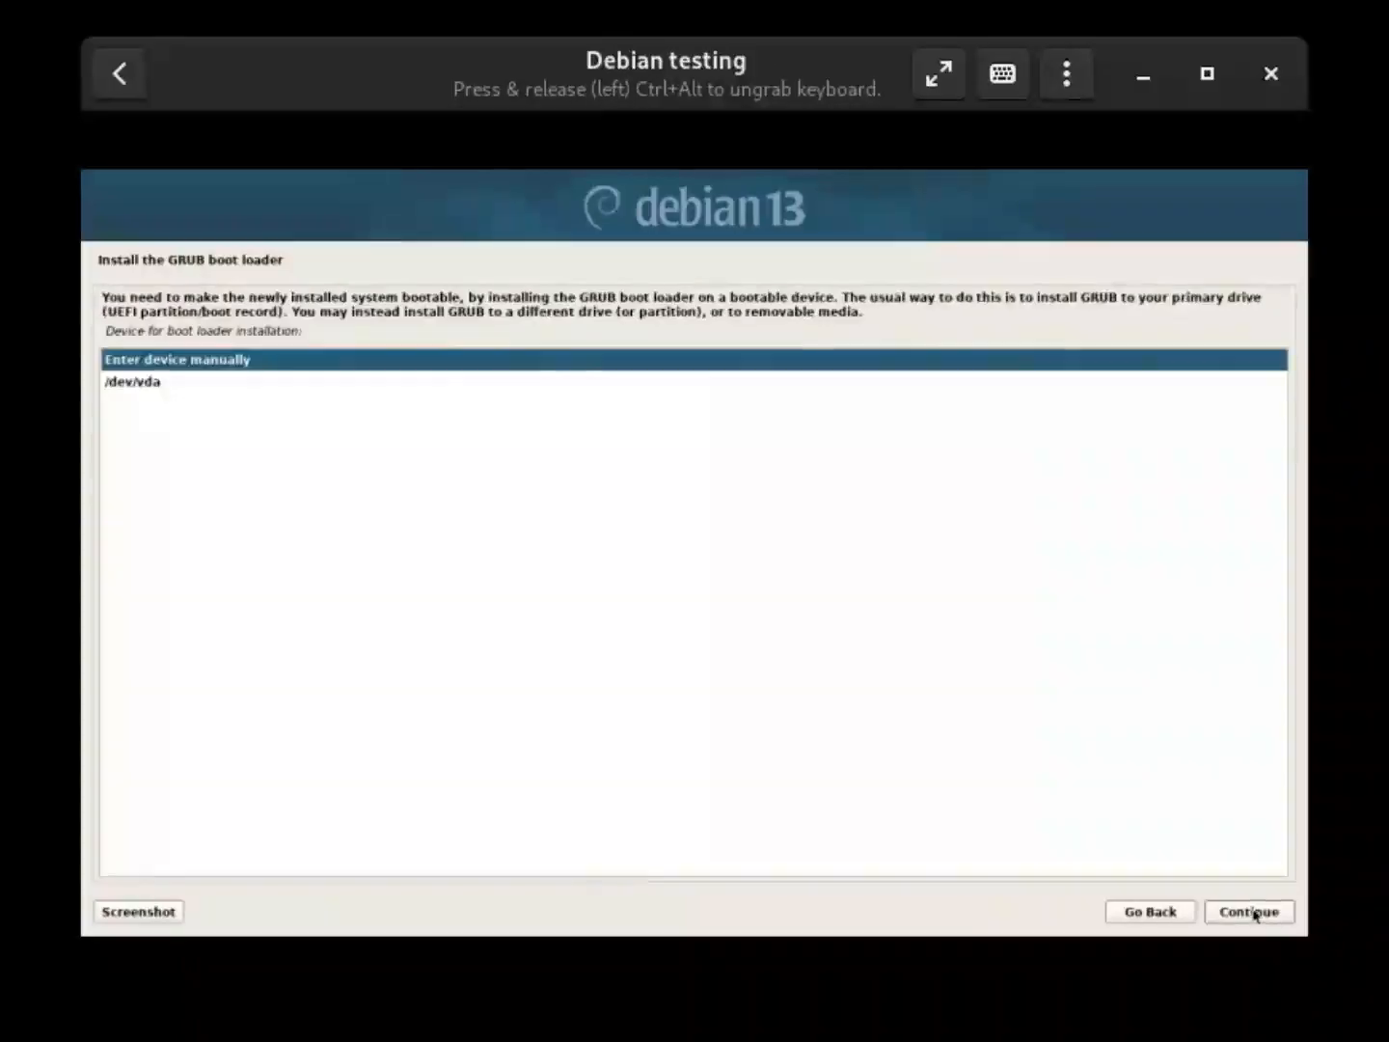
left_click(193, 382)
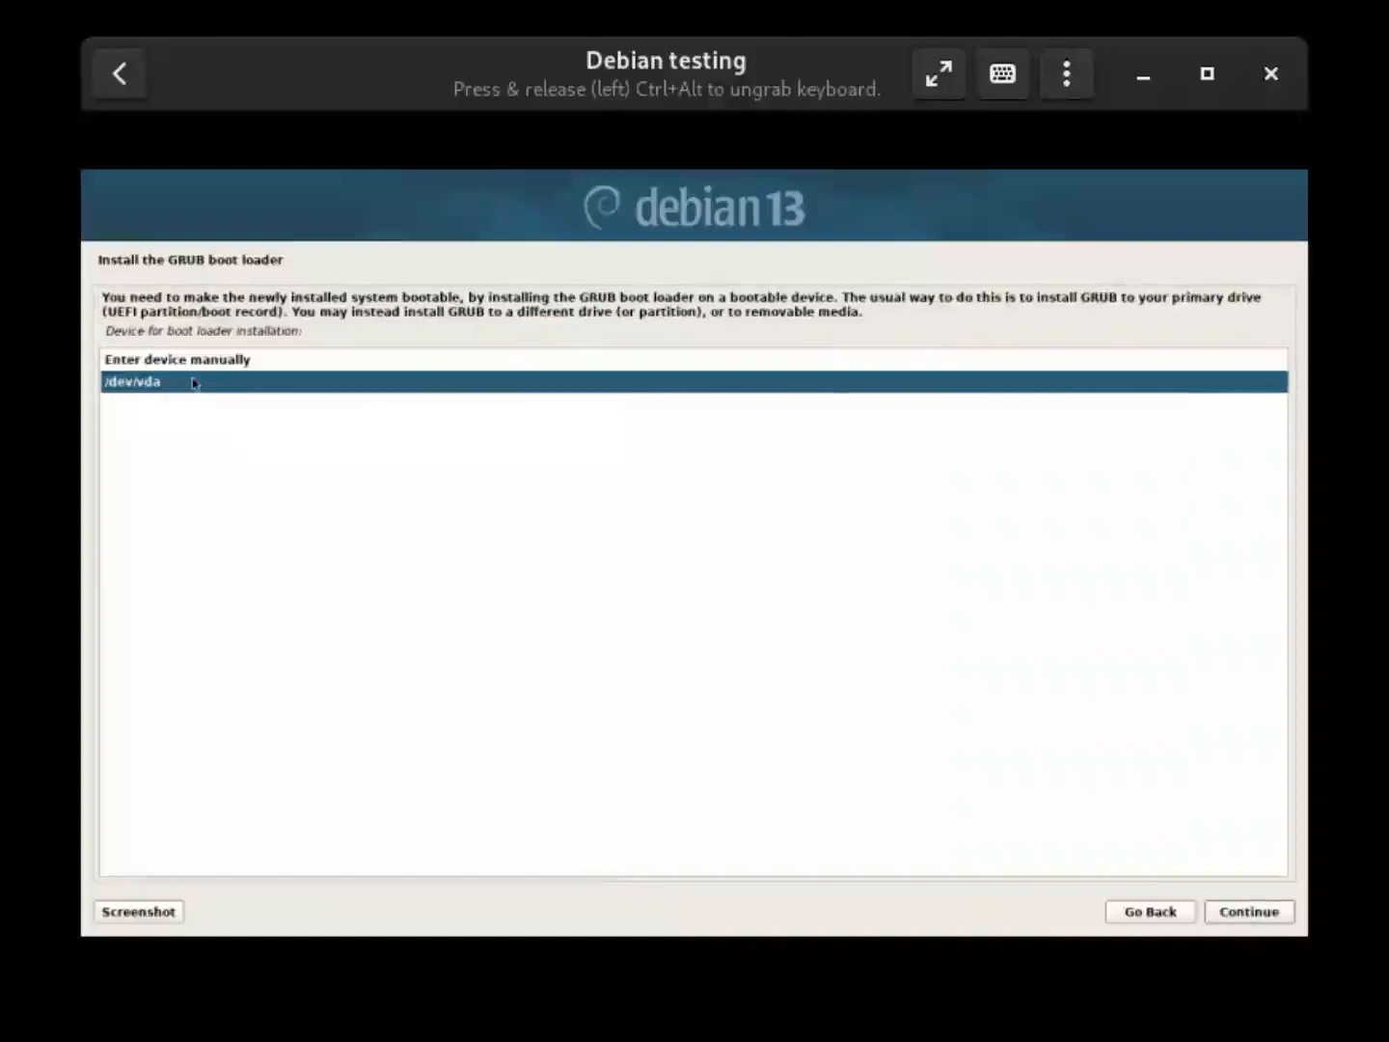
left_click(1263, 912)
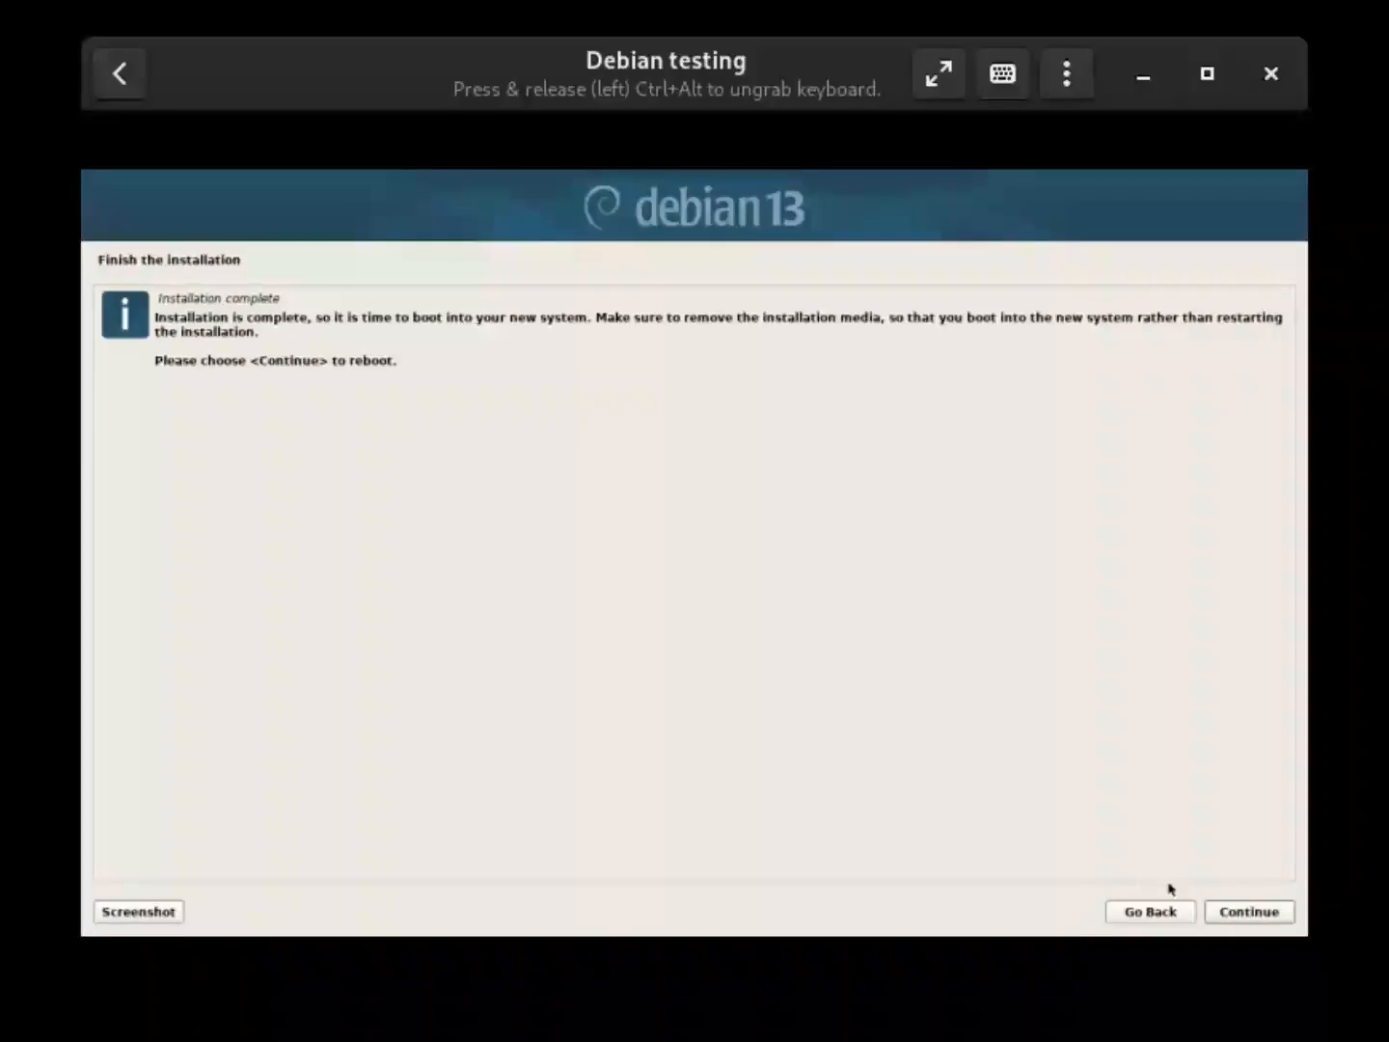
left_click(1265, 924)
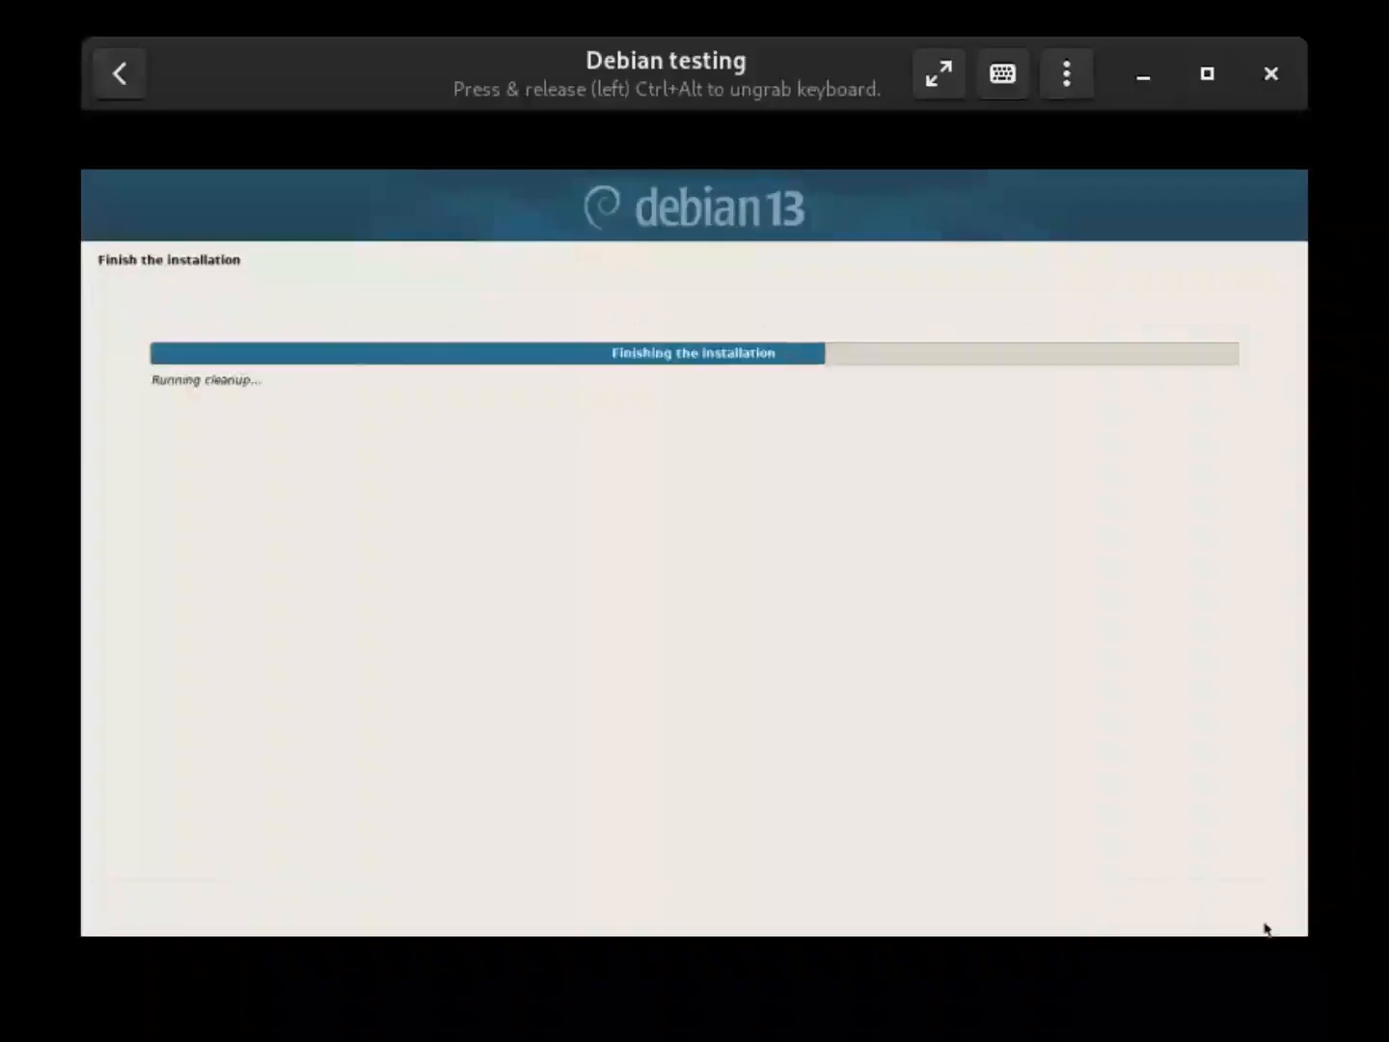